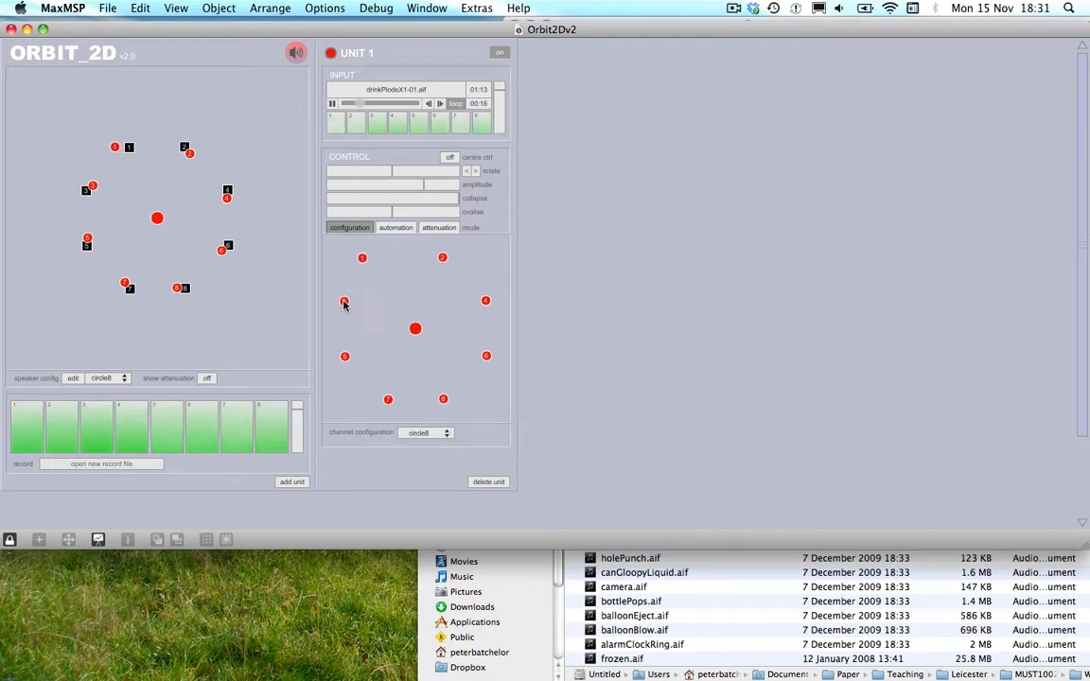
Reshape Unit 1's channel configuration by moving channels on both sides individually inward, toward the unit's centre
mouse_move(345, 302)
mouse_down()
mouse_move(382, 292)
mouse_move(356, 305)
mouse_up()
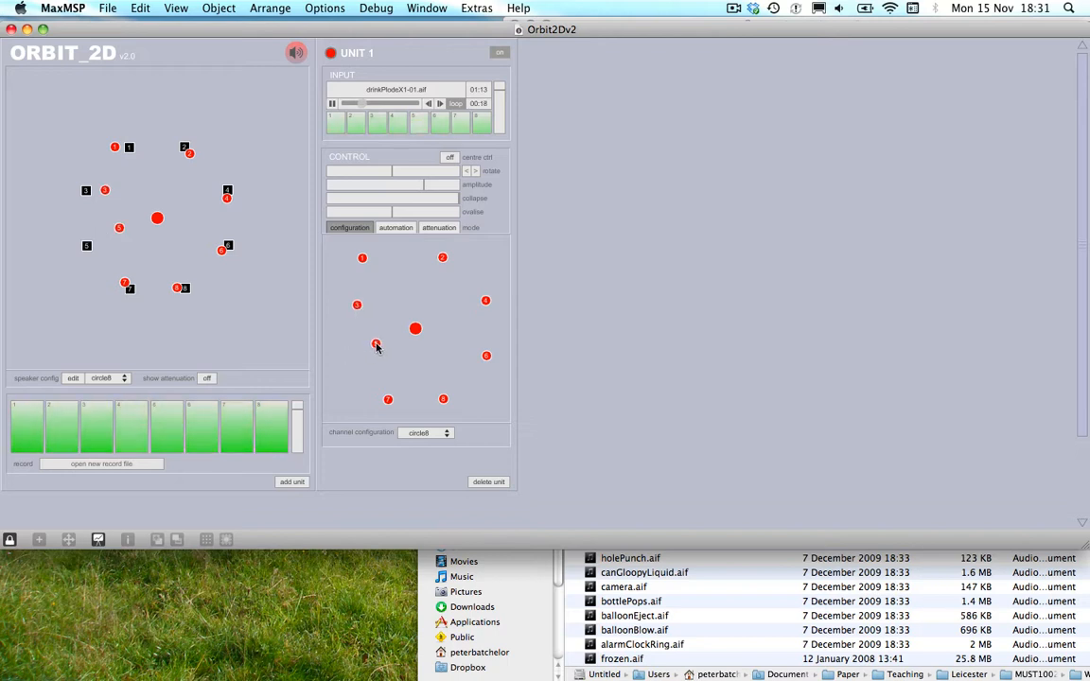
mouse_move(388, 398)
mouse_down()
mouse_move(400, 375)
mouse_move(445, 352)
mouse_up()
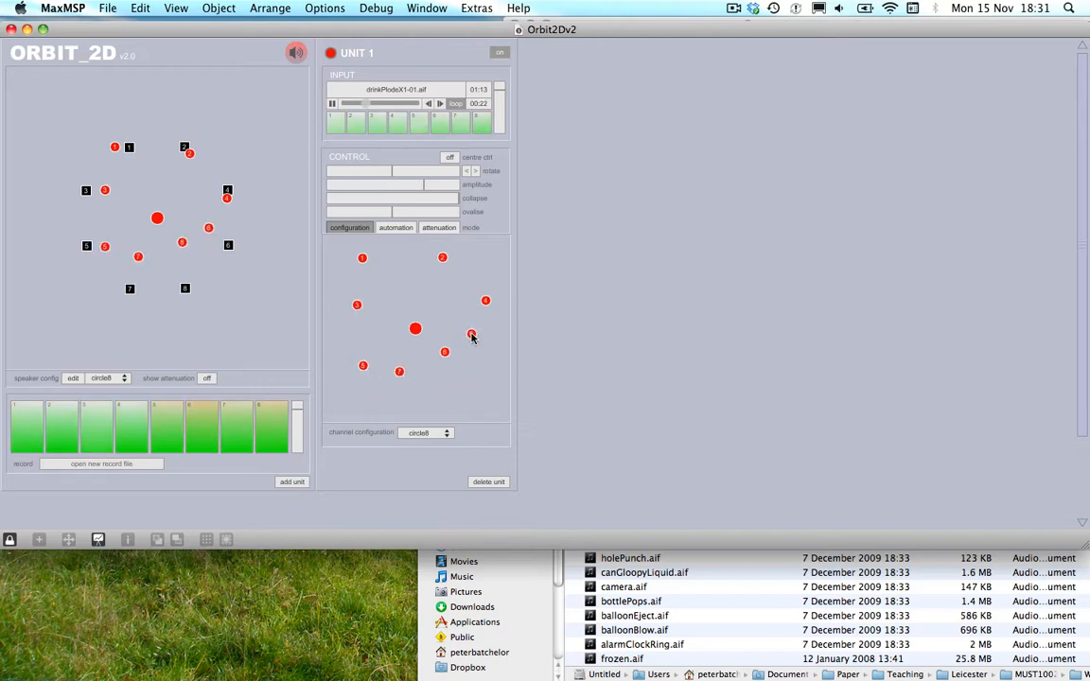
mouse_move(485, 300)
mouse_down()
mouse_move(456, 301)
mouse_move(427, 268)
mouse_up()
drag(362, 259, 388, 272)
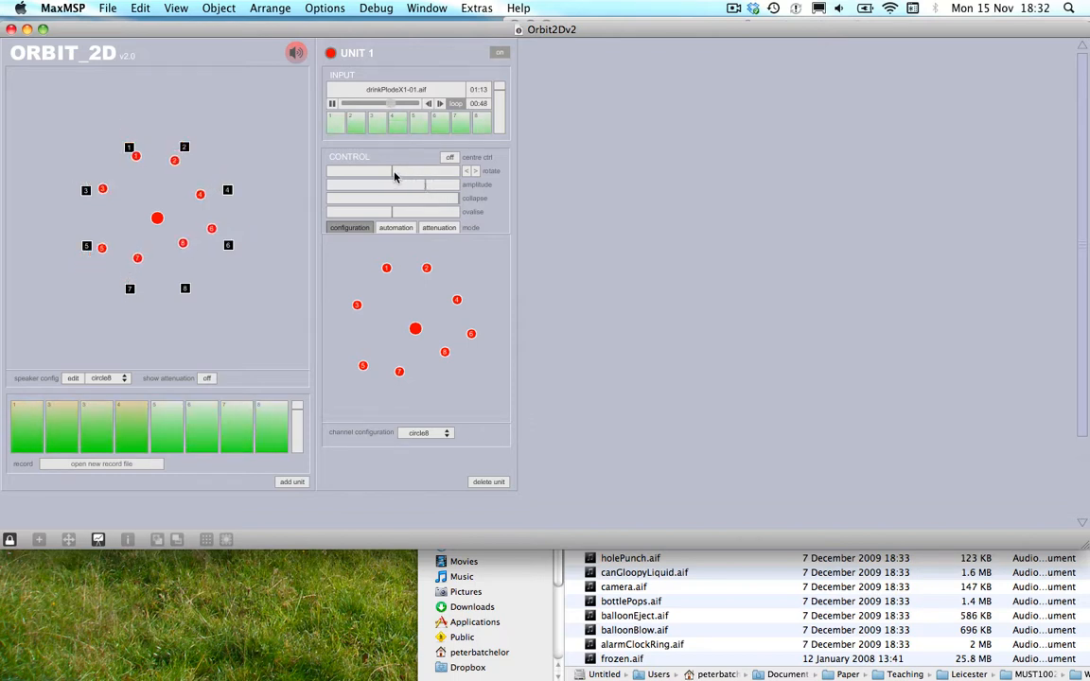
Try rotating Unit 1's channels around its centre in both directions
mouse_move(394, 173)
mouse_down()
mouse_move(418, 171)
mouse_move(365, 178)
mouse_move(397, 174)
mouse_up()
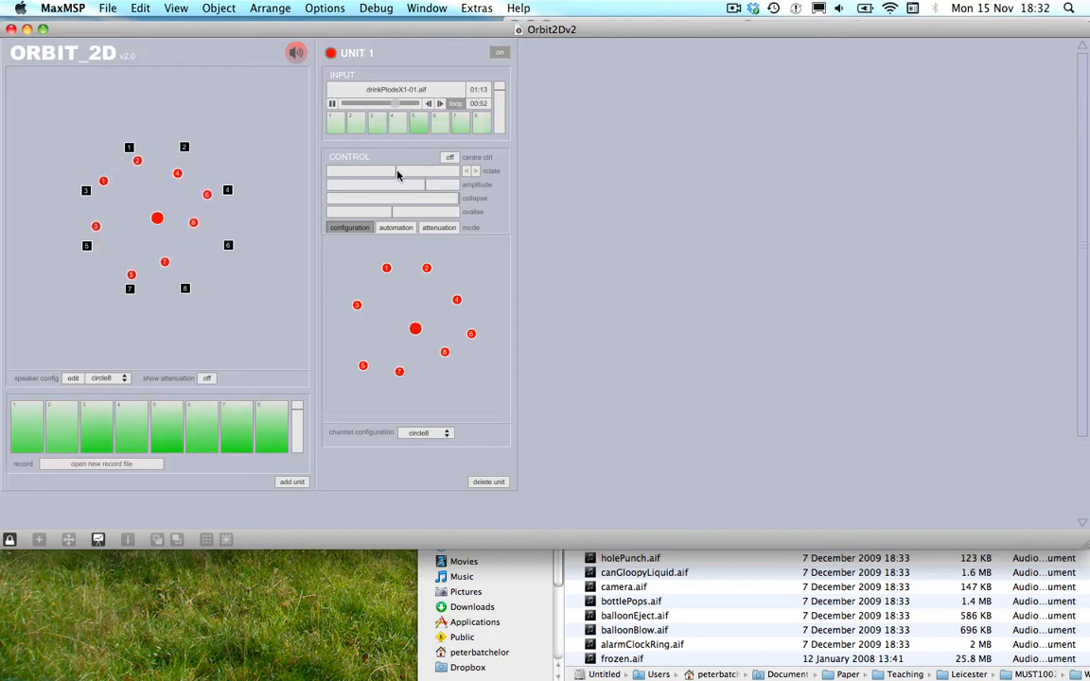
click(467, 172)
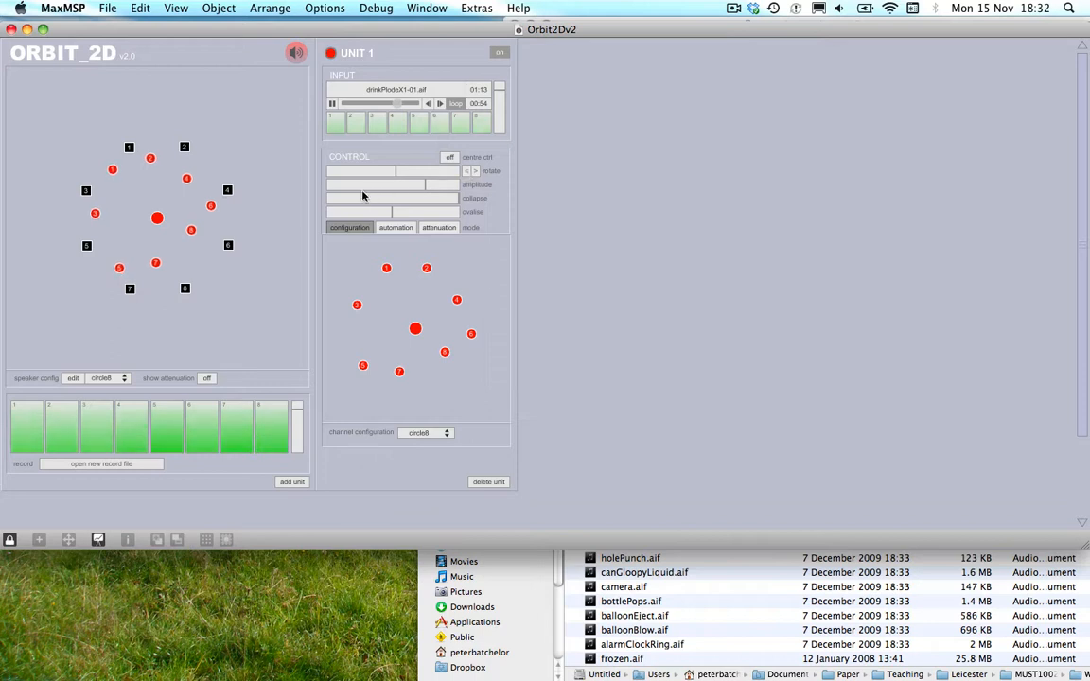
click(476, 175)
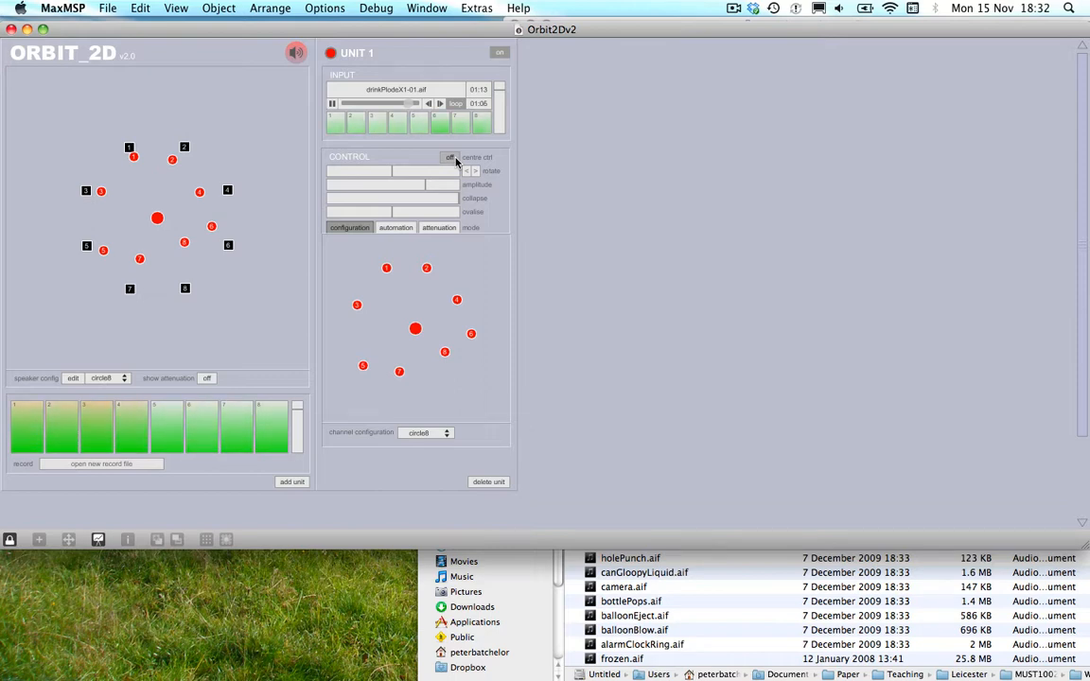
Enable centre control for Unit 1 and shift its centre down and left inside the speaker ring
click(452, 158)
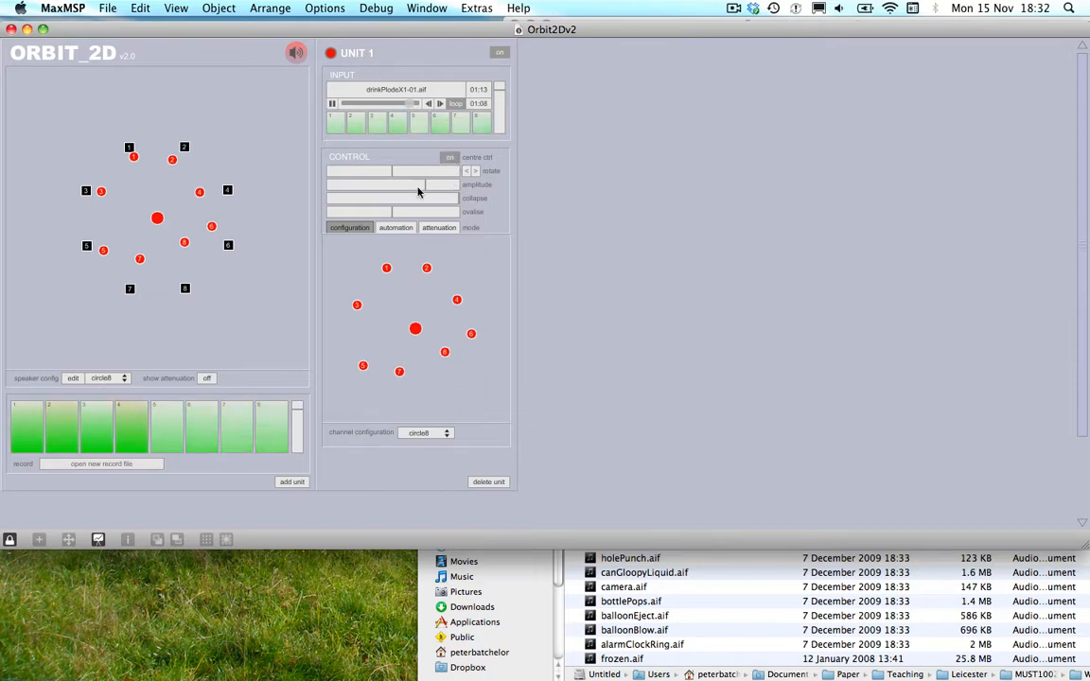
mouse_move(157, 217)
mouse_down()
mouse_move(81, 159)
mouse_move(106, 288)
mouse_move(230, 199)
mouse_move(194, 215)
mouse_move(131, 214)
mouse_move(139, 231)
mouse_up()
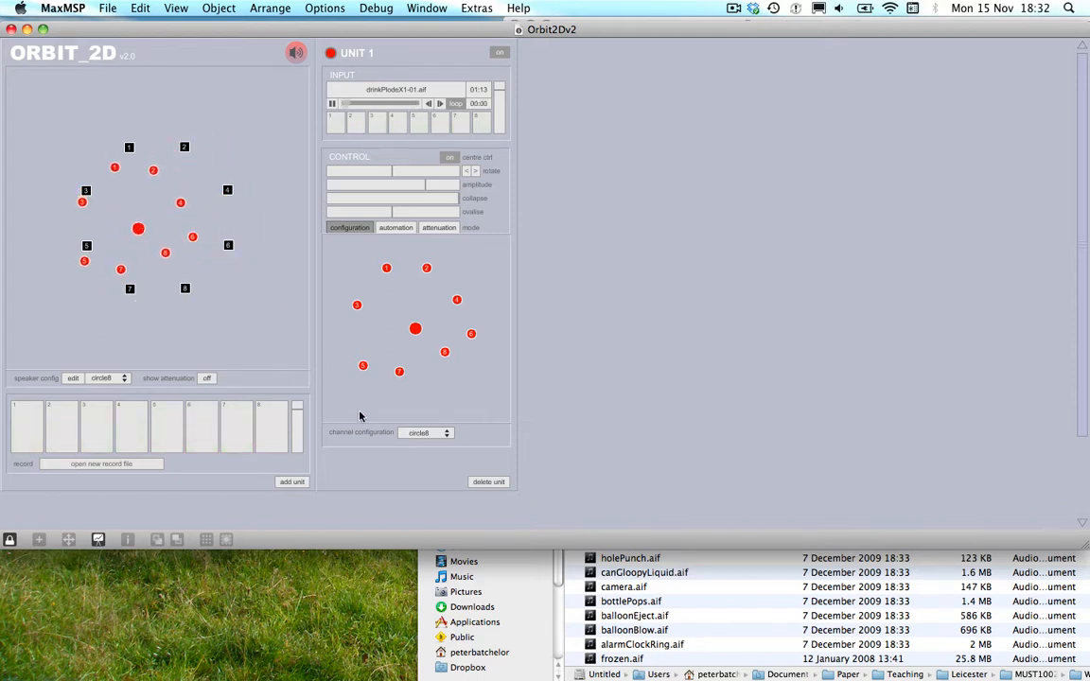
Reapply the circle8 channel configuration to Unit 1 and move its centre back to the middle of the speaker ring
click(411, 435)
click(425, 459)
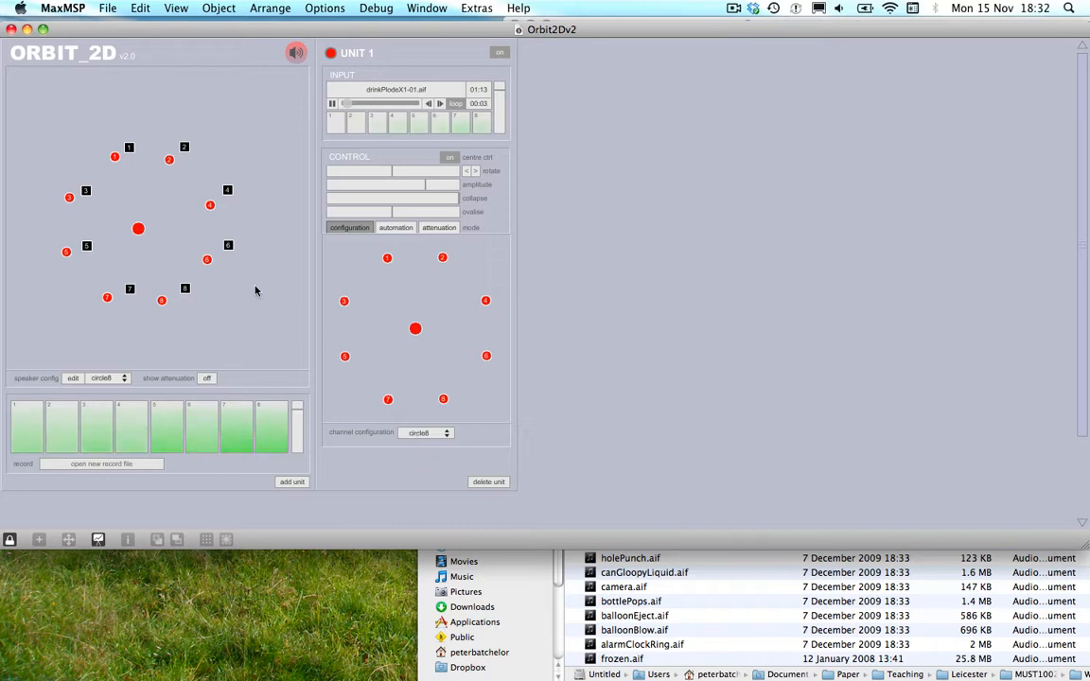
drag(138, 231, 161, 220)
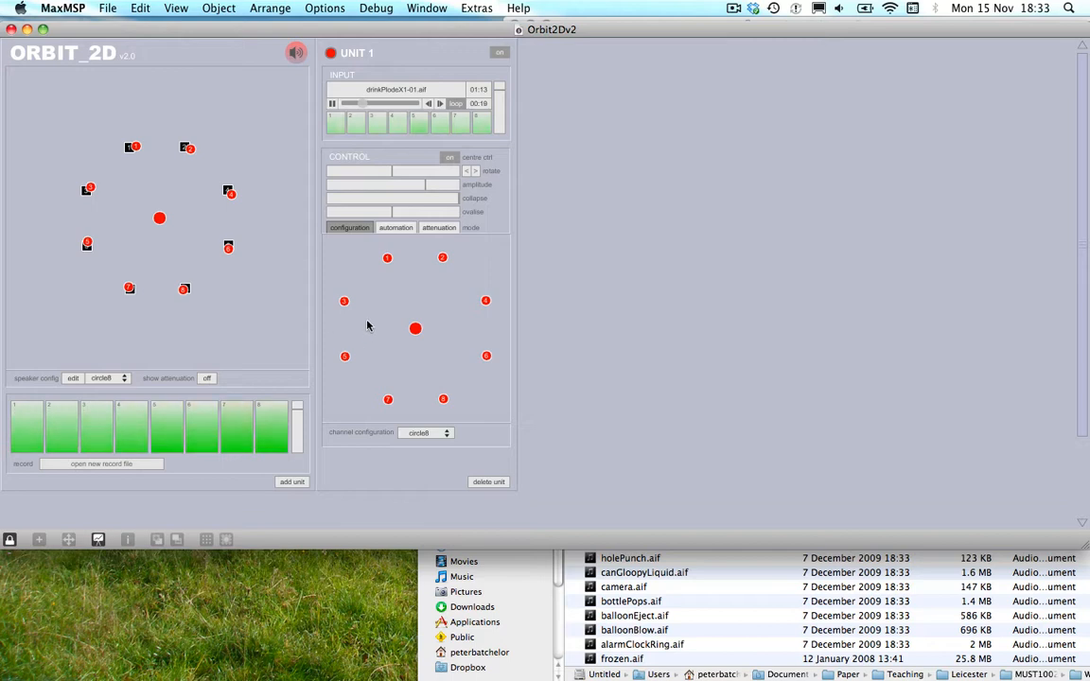
Draw a freehand looping movement path in Unit 1's automation mode and start the automation
click(400, 229)
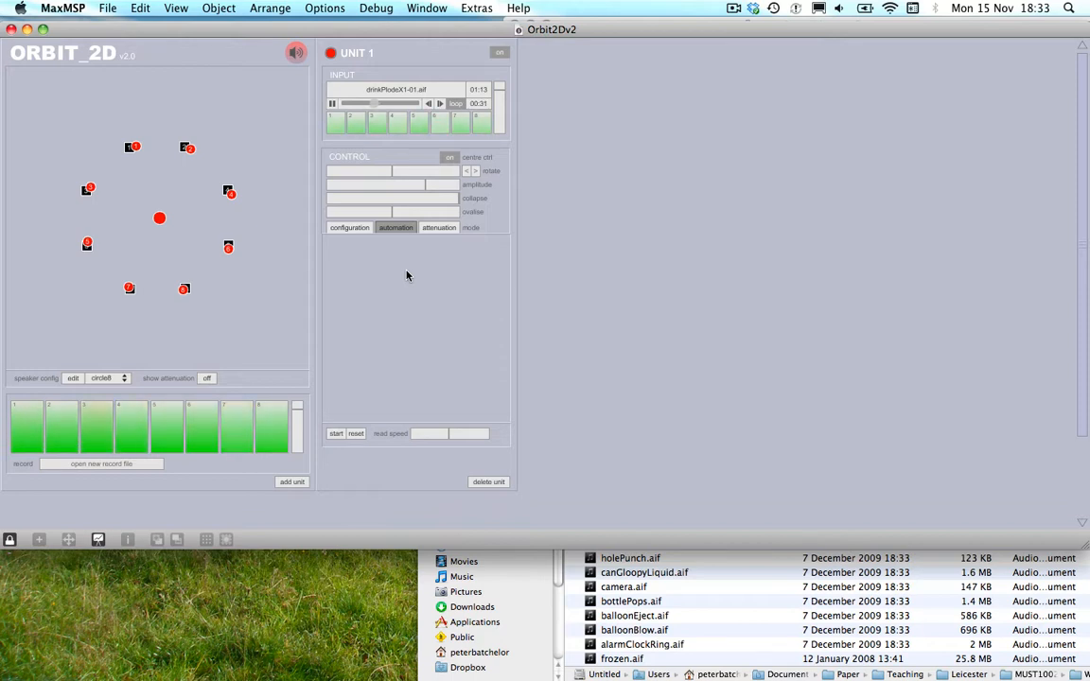
mouse_move(404, 274)
mouse_down()
mouse_move(444, 261)
mouse_move(470, 280)
mouse_move(461, 324)
mouse_move(432, 353)
mouse_move(333, 324)
mouse_move(333, 302)
mouse_move(355, 284)
mouse_move(422, 335)
mouse_move(385, 268)
mouse_move(455, 319)
mouse_up()
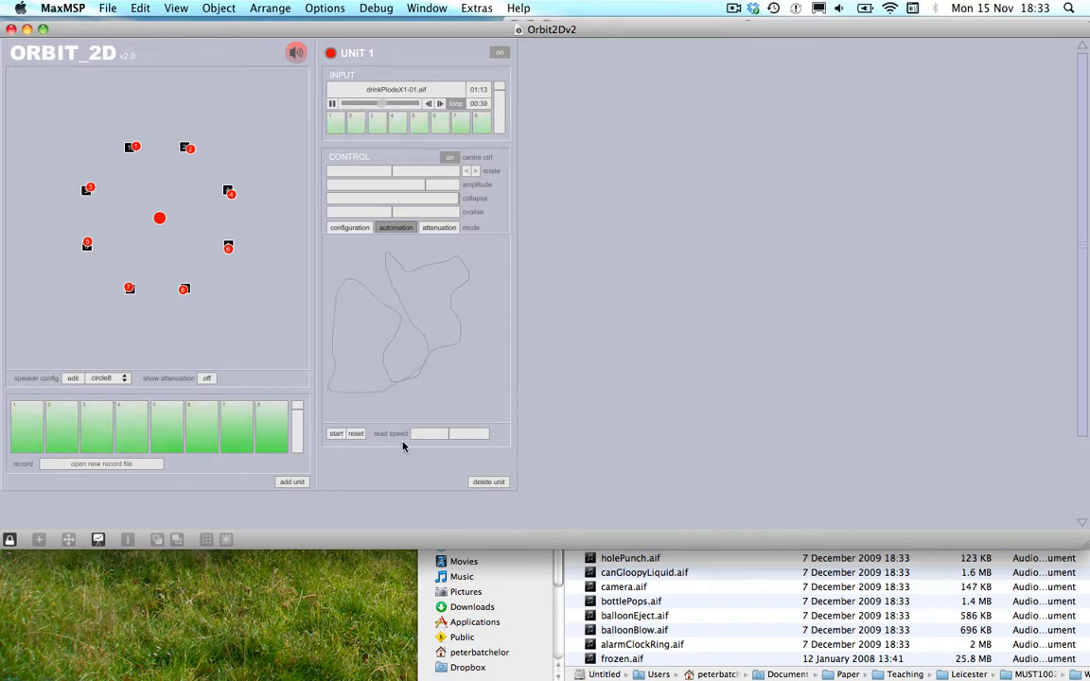
click(338, 434)
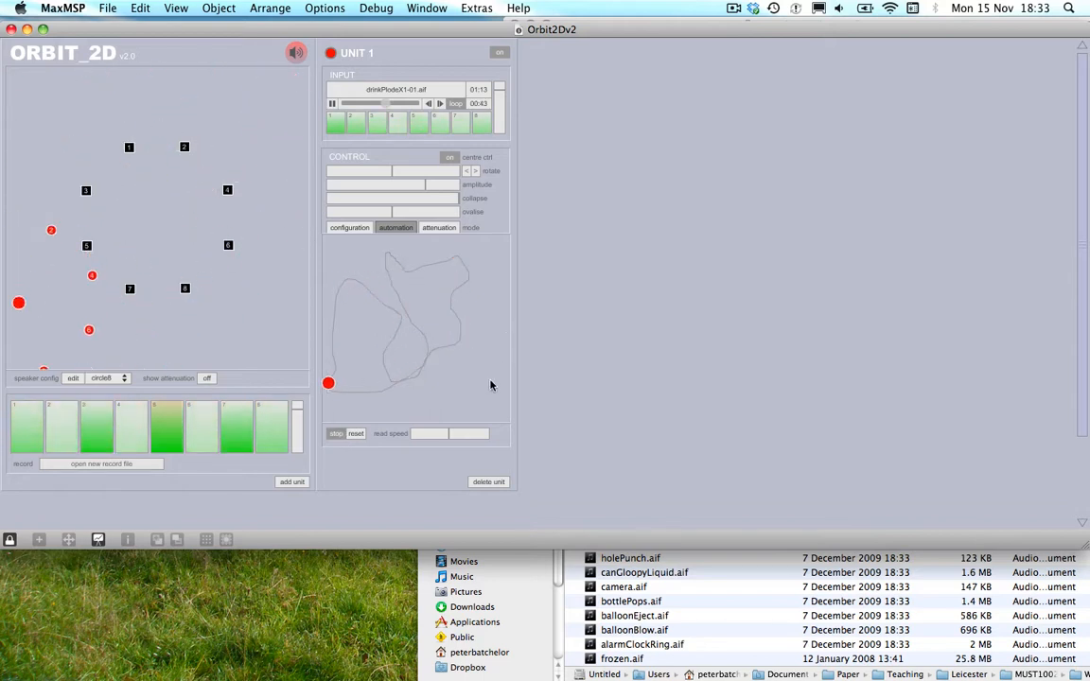
Reduce the automation's read speed slightly, stop it and move Unit 1's centre back inside the speaker ring
mouse_move(450, 440)
mouse_down()
mouse_move(430, 437)
mouse_move(446, 439)
mouse_up()
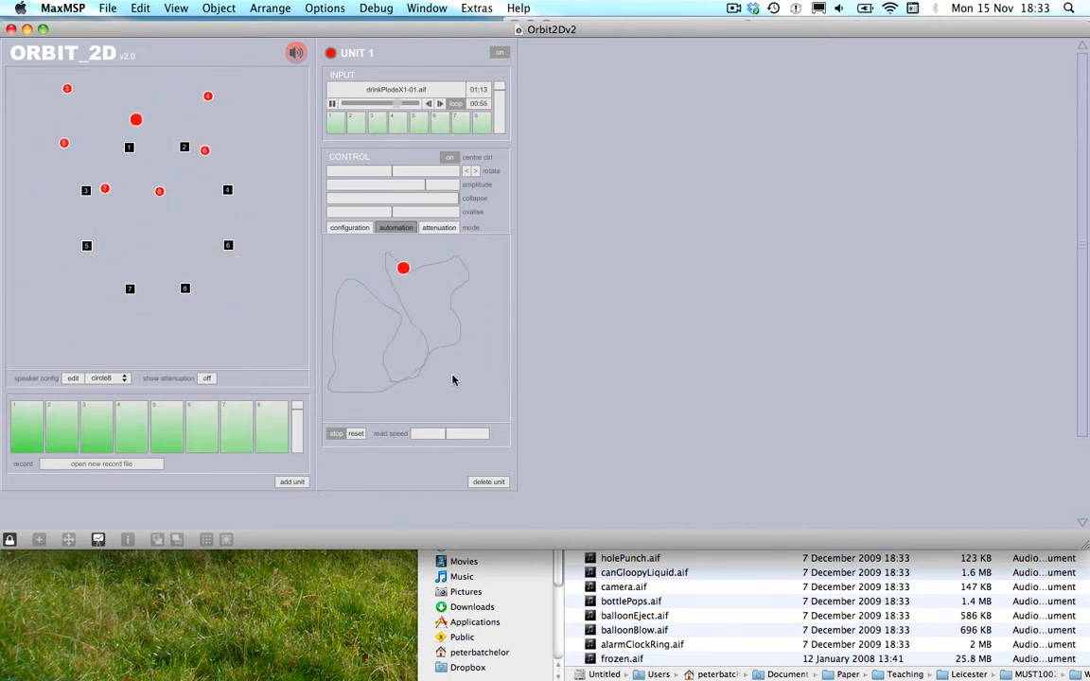
click(337, 434)
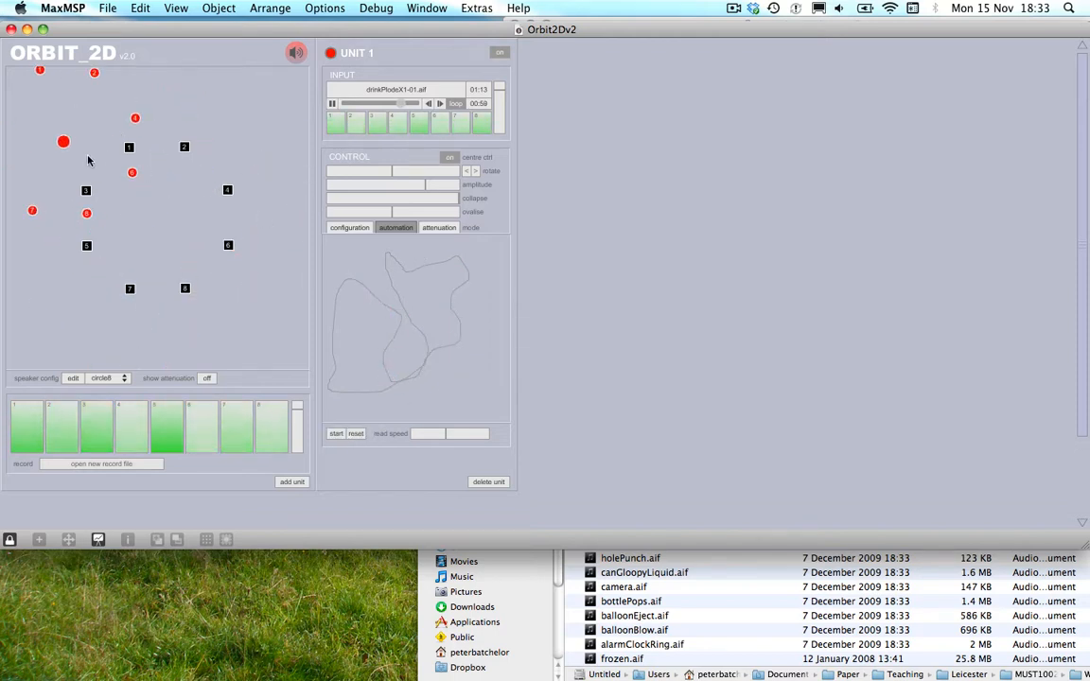
drag(88, 161, 142, 211)
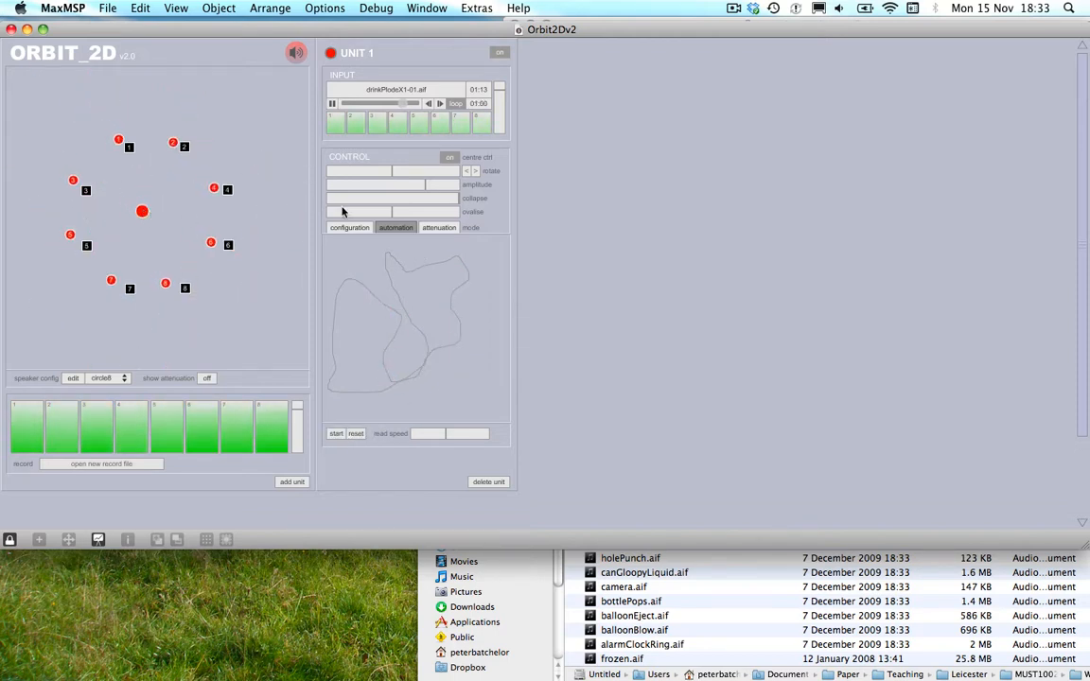
In Unit 1's attenuation mode, steepen the attenuation curve slightly and adjust the attenuation scale
click(438, 229)
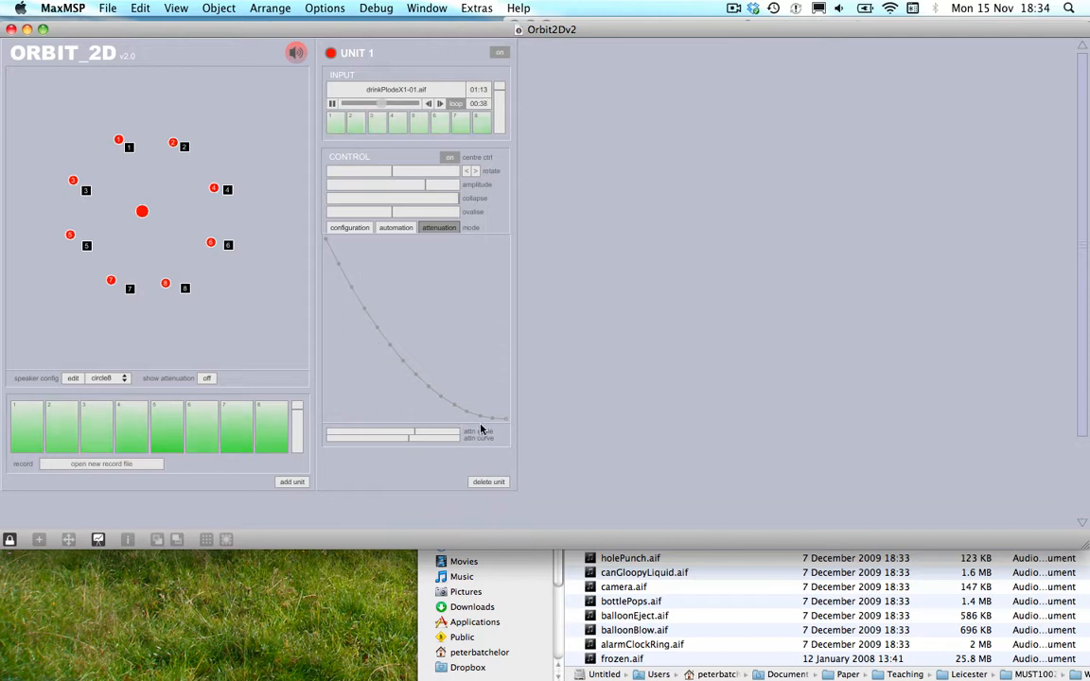
mouse_move(410, 439)
mouse_down()
mouse_move(431, 442)
mouse_move(370, 440)
mouse_move(429, 442)
mouse_move(416, 440)
mouse_up()
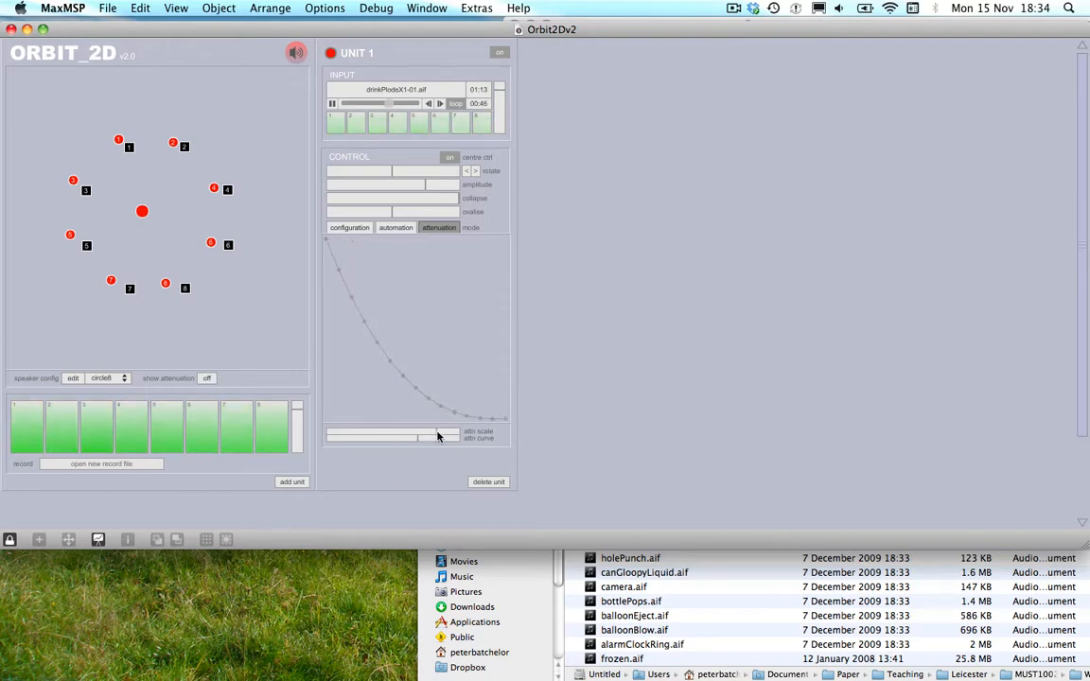
drag(395, 435, 417, 435)
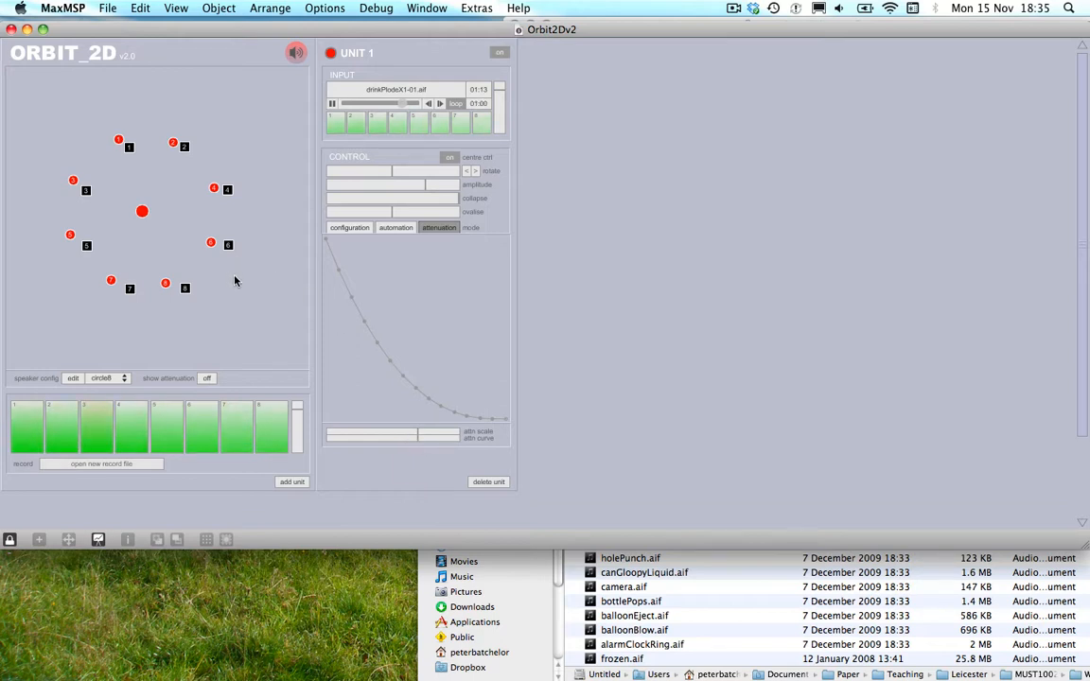
Show attenuation around the speakers and reshape Unit 1's curve by moving individual points, restoring a smooth falloff at the end
click(208, 378)
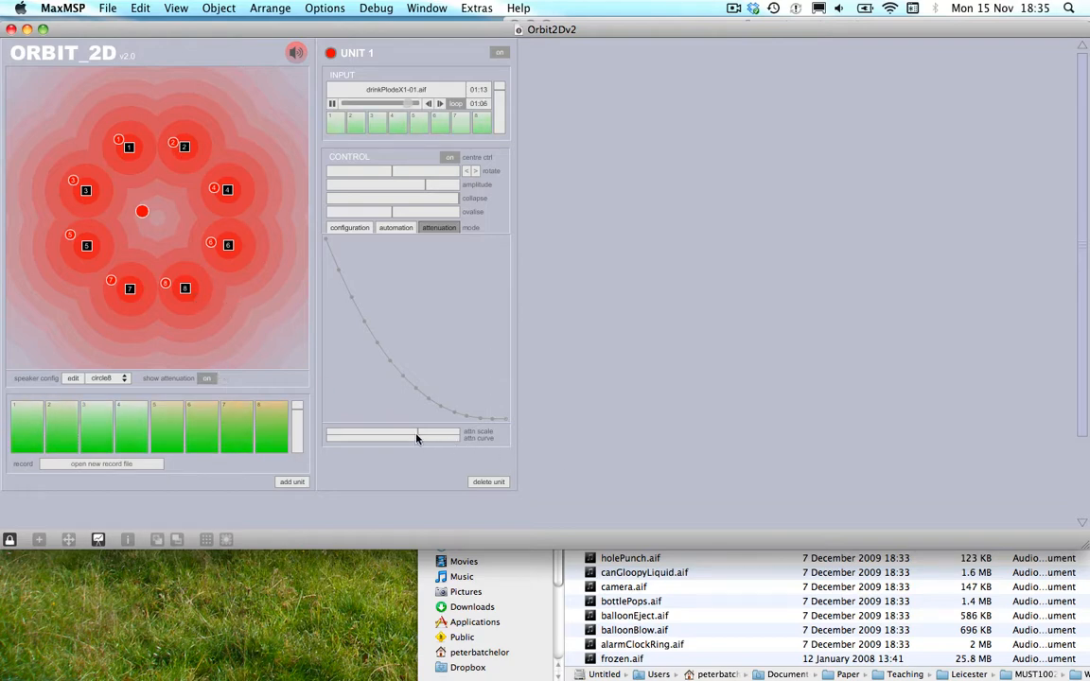
mouse_move(417, 438)
mouse_down()
mouse_move(390, 437)
mouse_move(420, 441)
mouse_up()
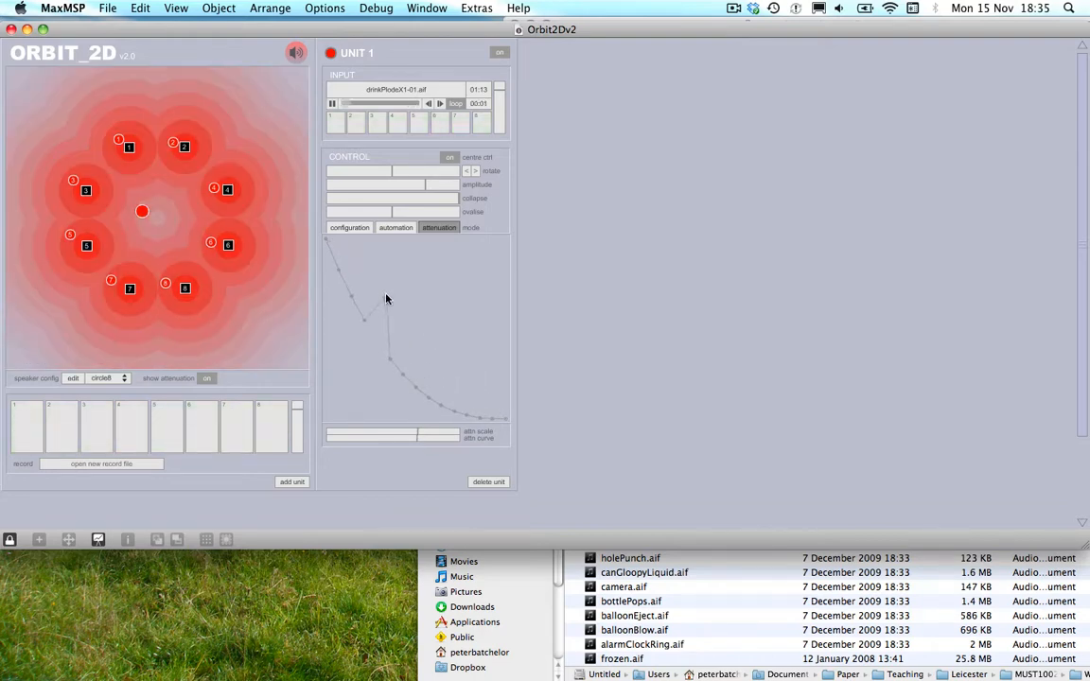
drag(349, 298, 353, 337)
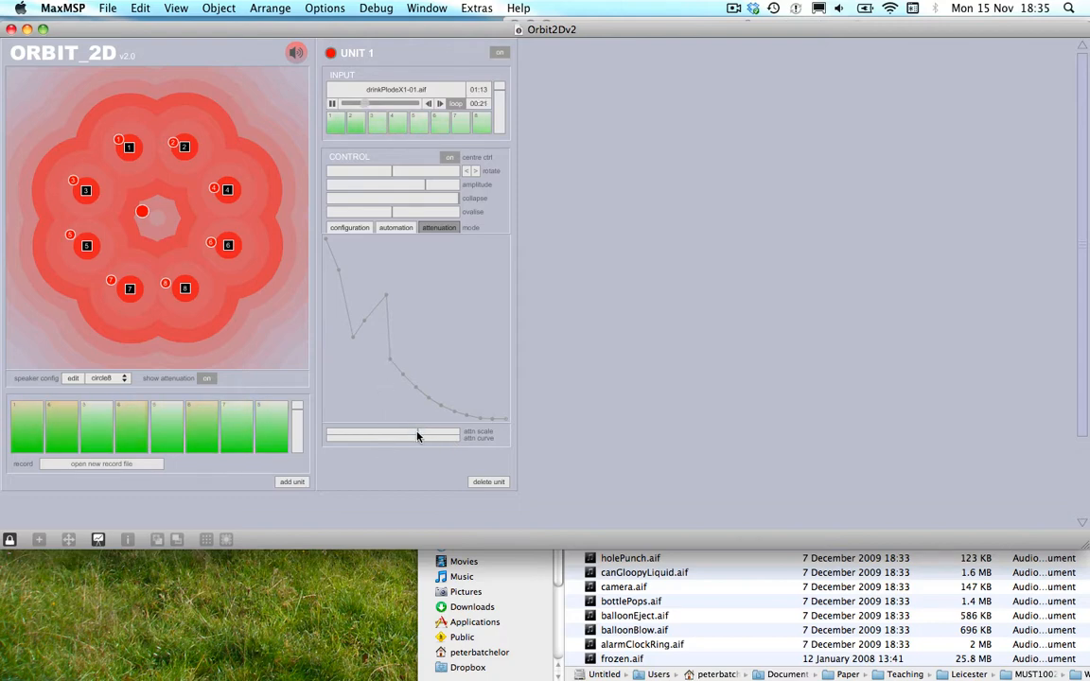
drag(419, 440, 414, 440)
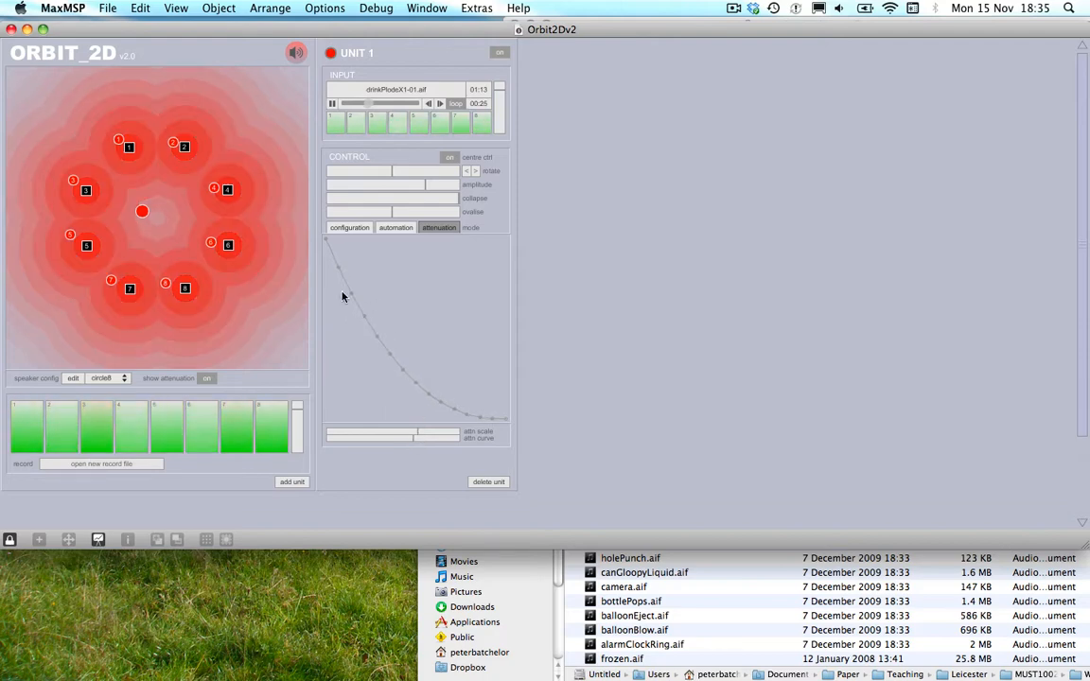
Stop Unit 1's sound file playback and add Unit 2 with 2 input channels and soundfile as input source
click(332, 104)
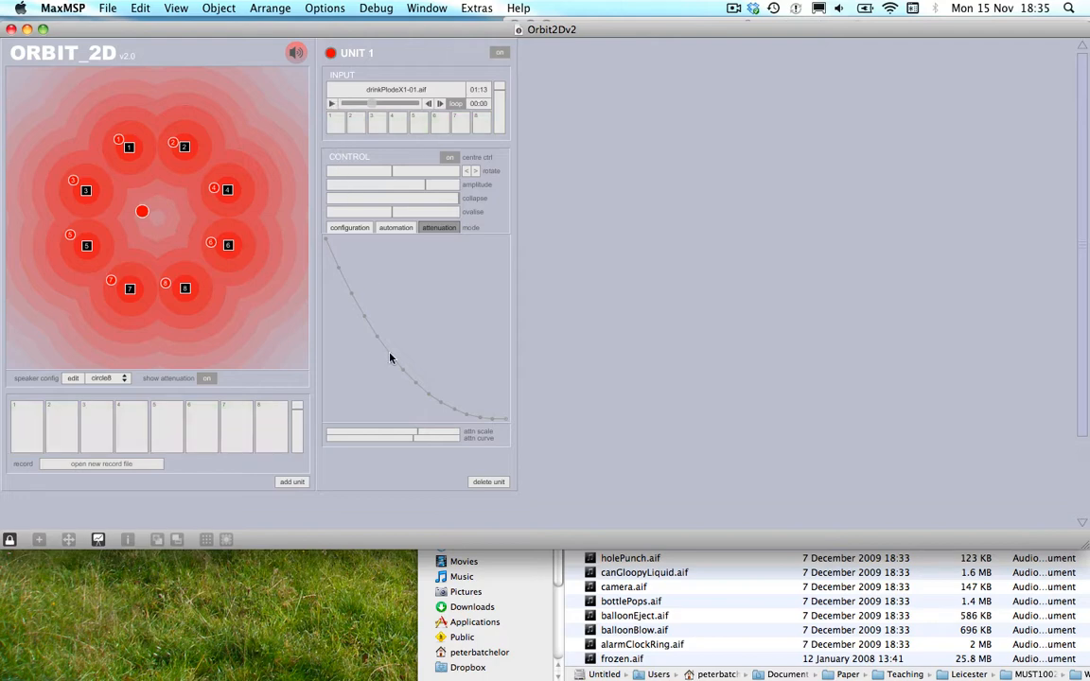
click(293, 484)
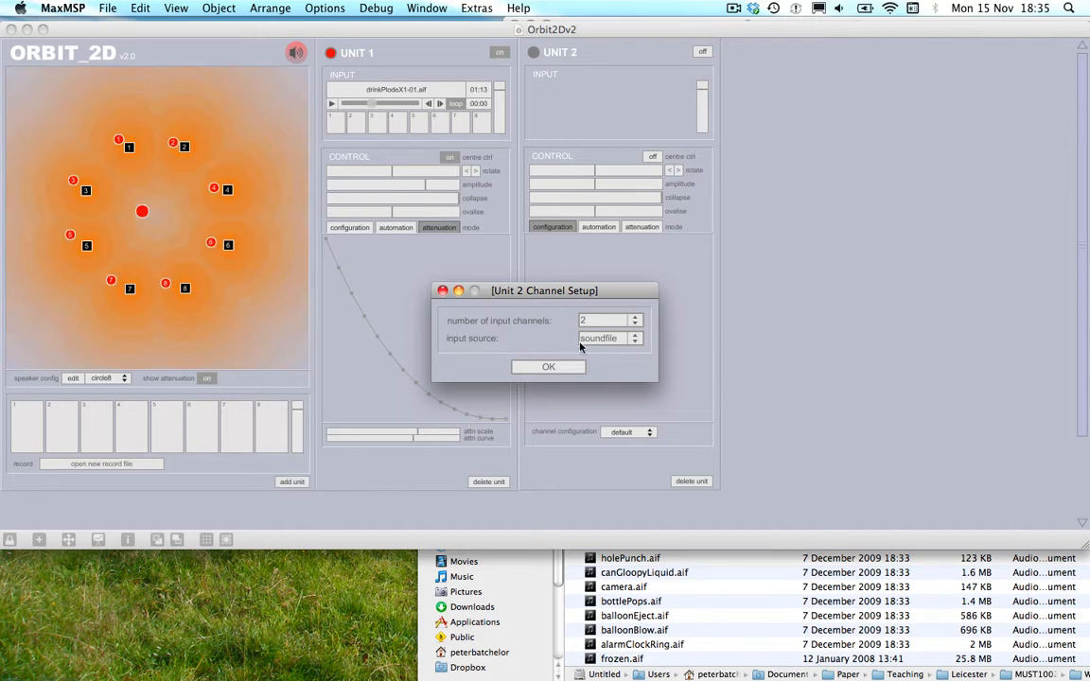
click(549, 368)
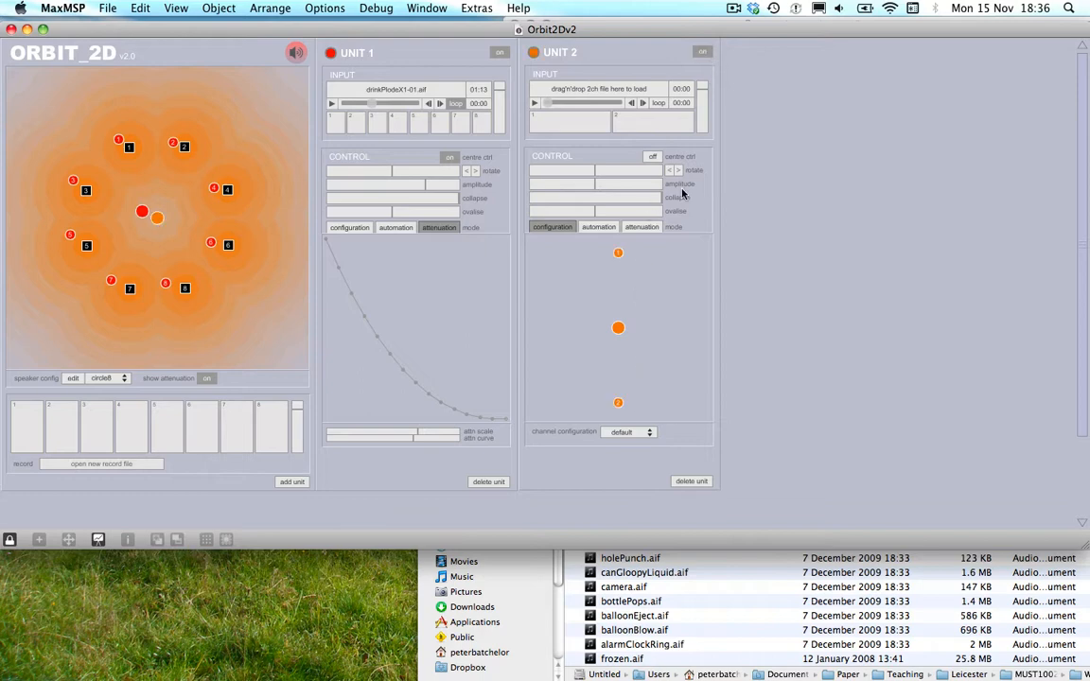
Set Unit 2's channel configuration to stereo and increase its amplitude
click(627, 433)
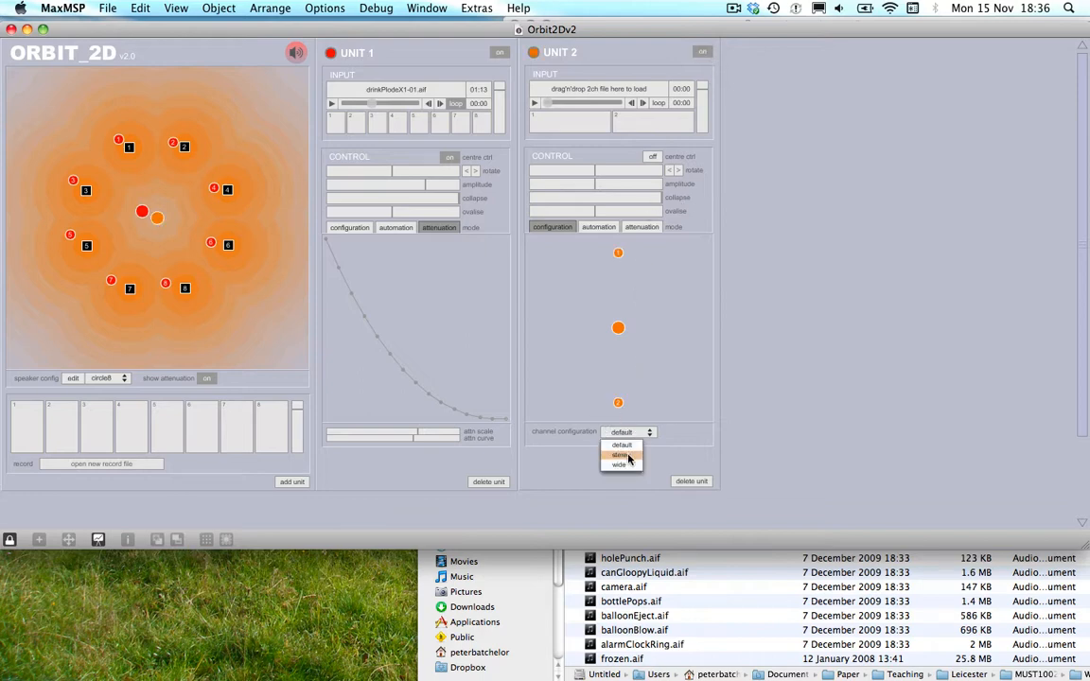
click(624, 452)
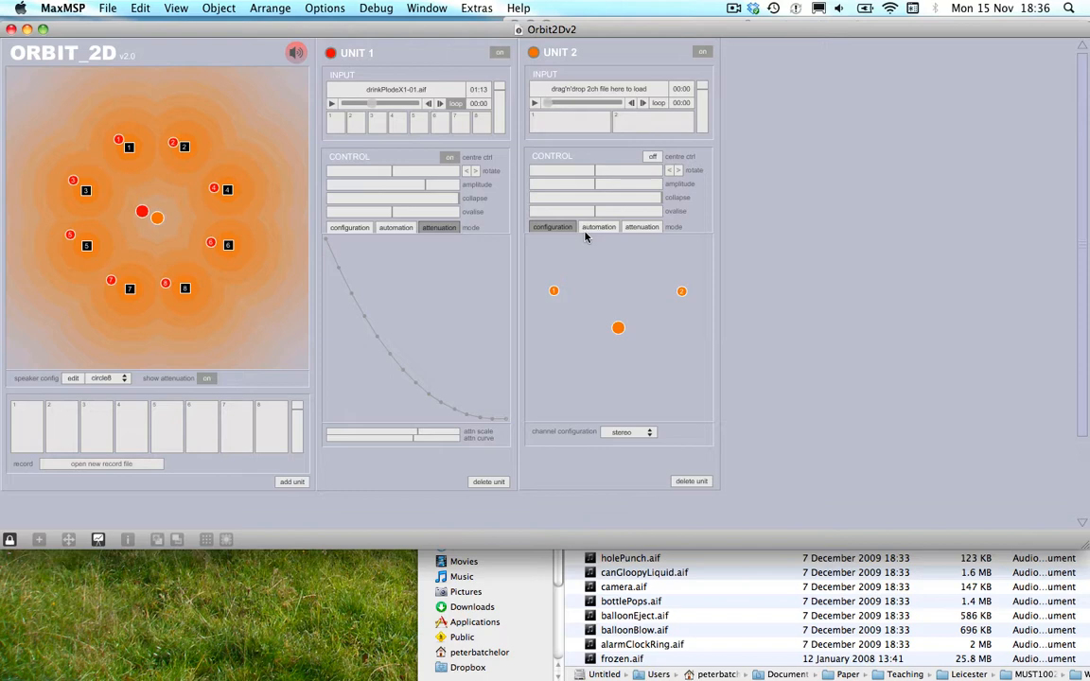
drag(601, 184, 615, 190)
Add Unit 3 with 2 input channels and mic/line as input source
click(305, 482)
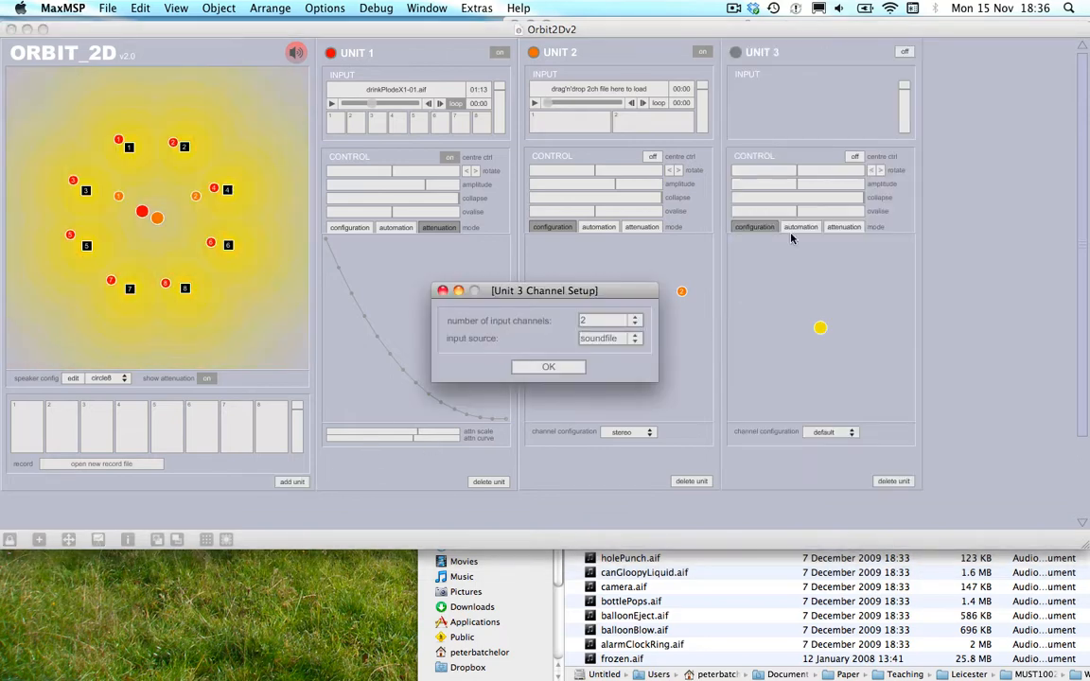
click(604, 343)
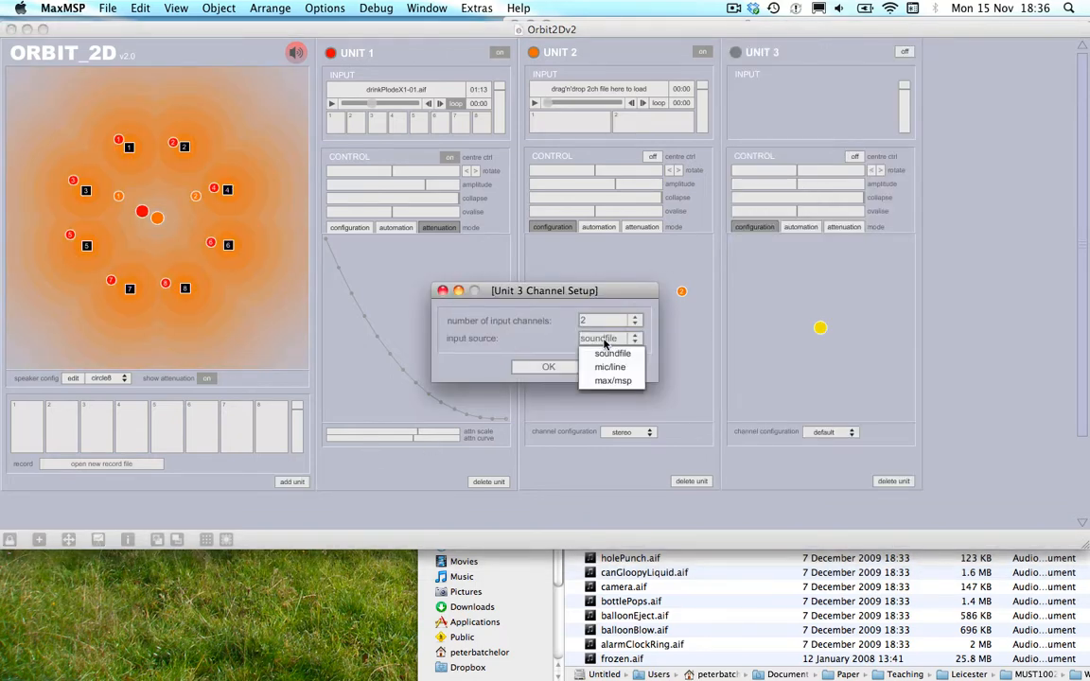
click(613, 369)
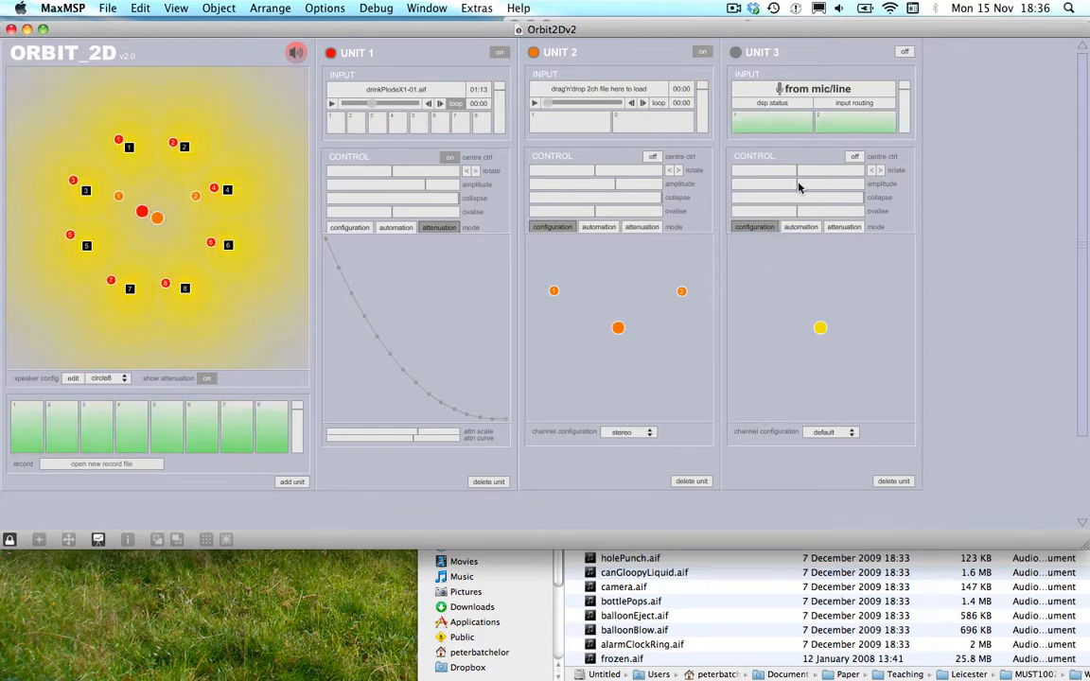
Switch Unit 3 on and set its channel configuration to stereo
click(905, 52)
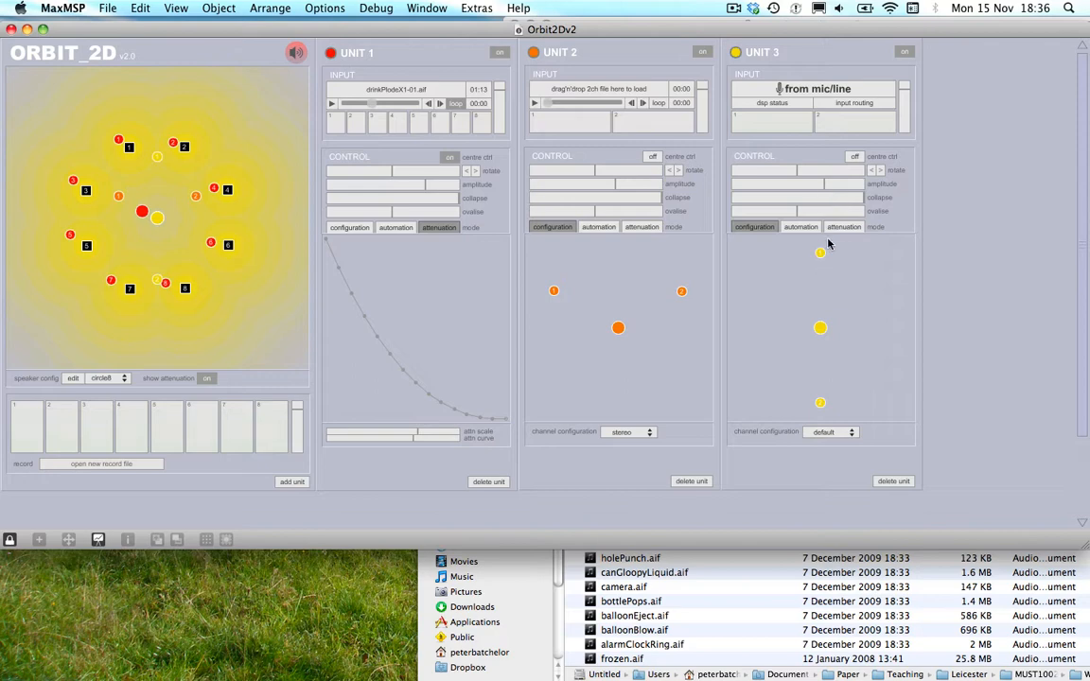
click(833, 434)
click(819, 453)
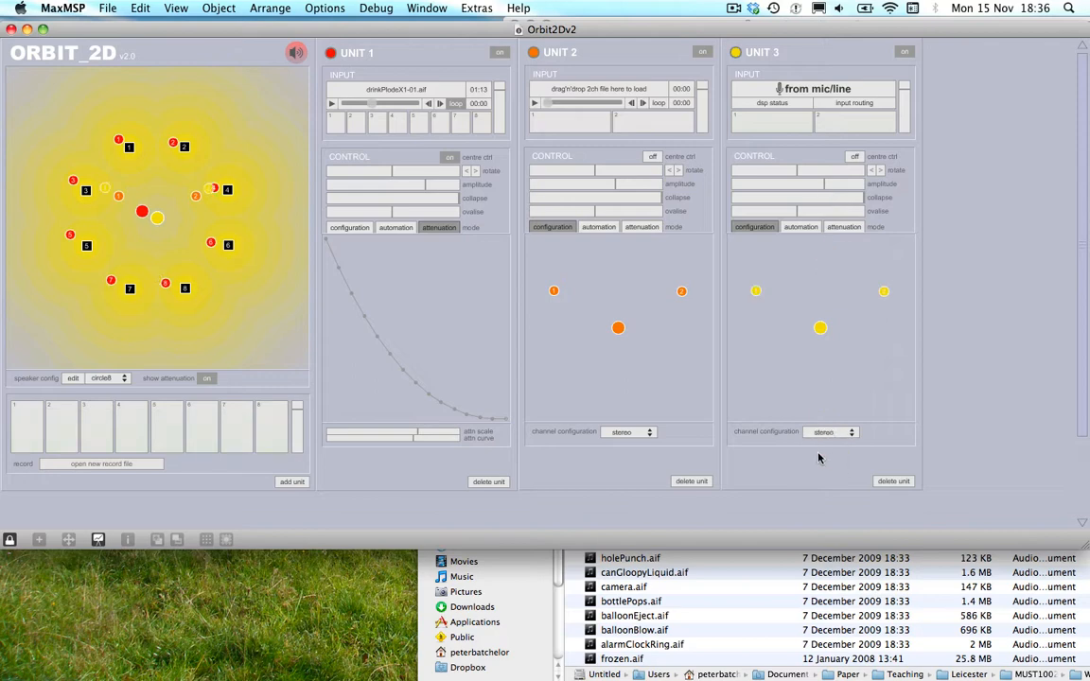
Enable centre control for Unit 3 and move the centres of Units 1 and 3 together to between speakers 1 and 3
click(854, 157)
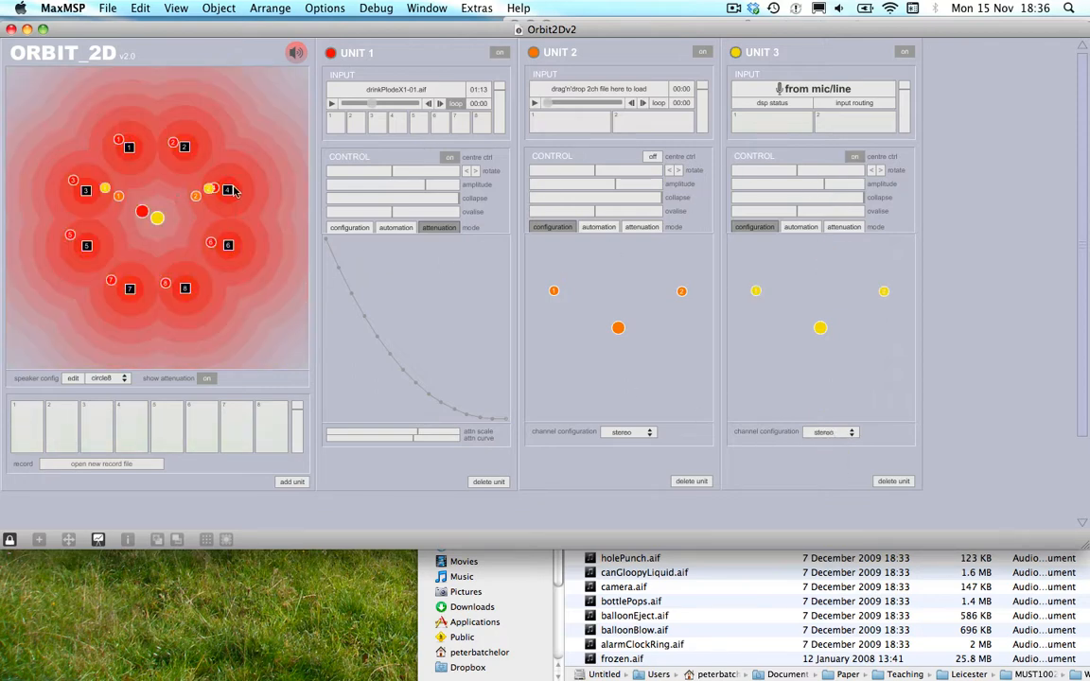
drag(155, 223, 119, 165)
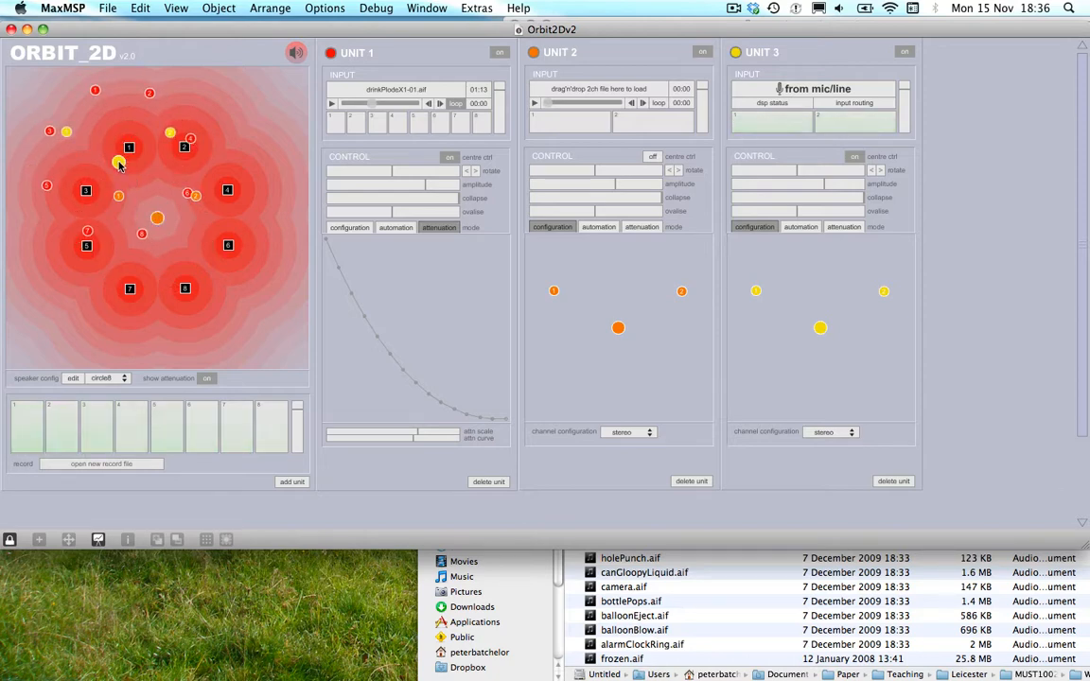
Move the joined centres of Units 1 and 3 towards the middle, disable Unit 1's centre control and move Unit 3's centre alone near speaker 1
drag(119, 164, 162, 200)
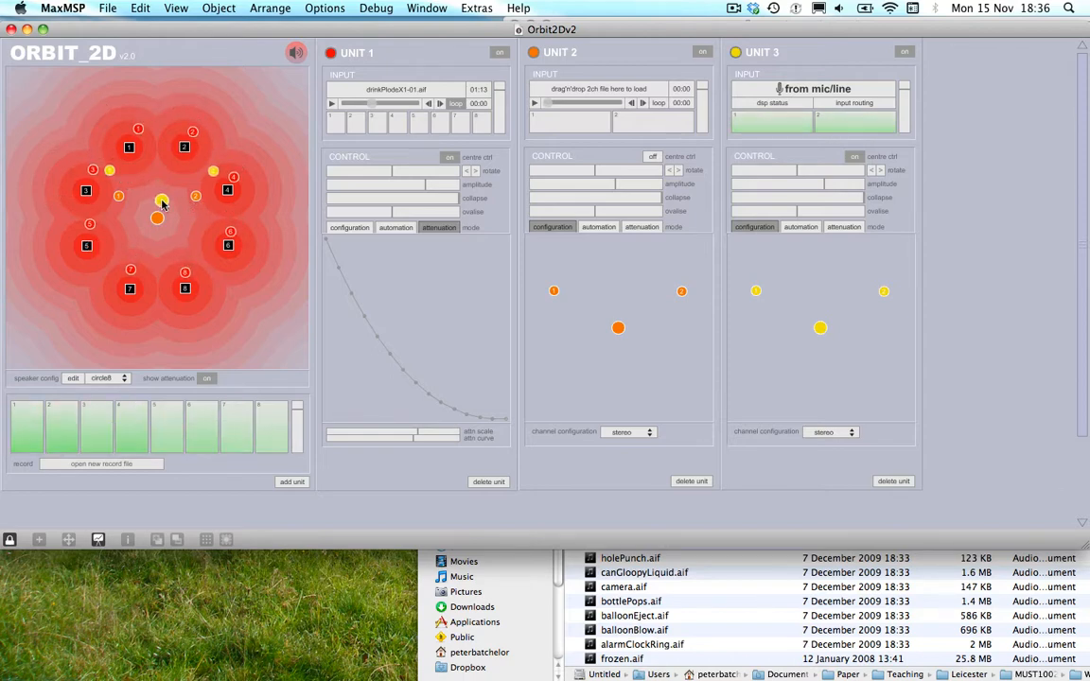
click(449, 158)
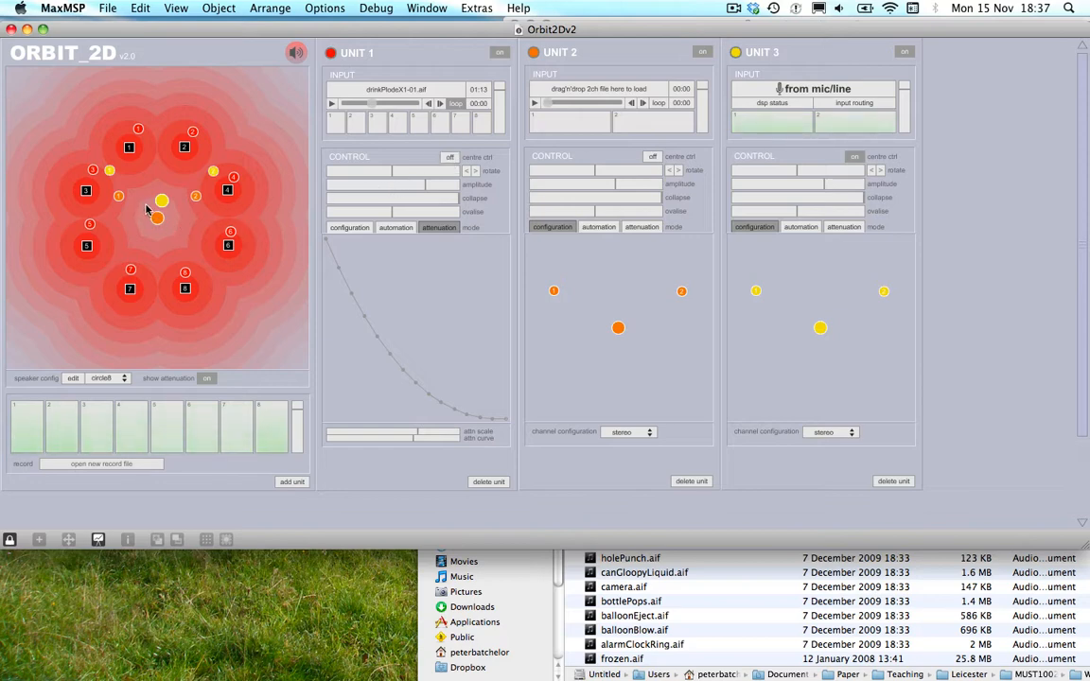
drag(165, 204, 114, 144)
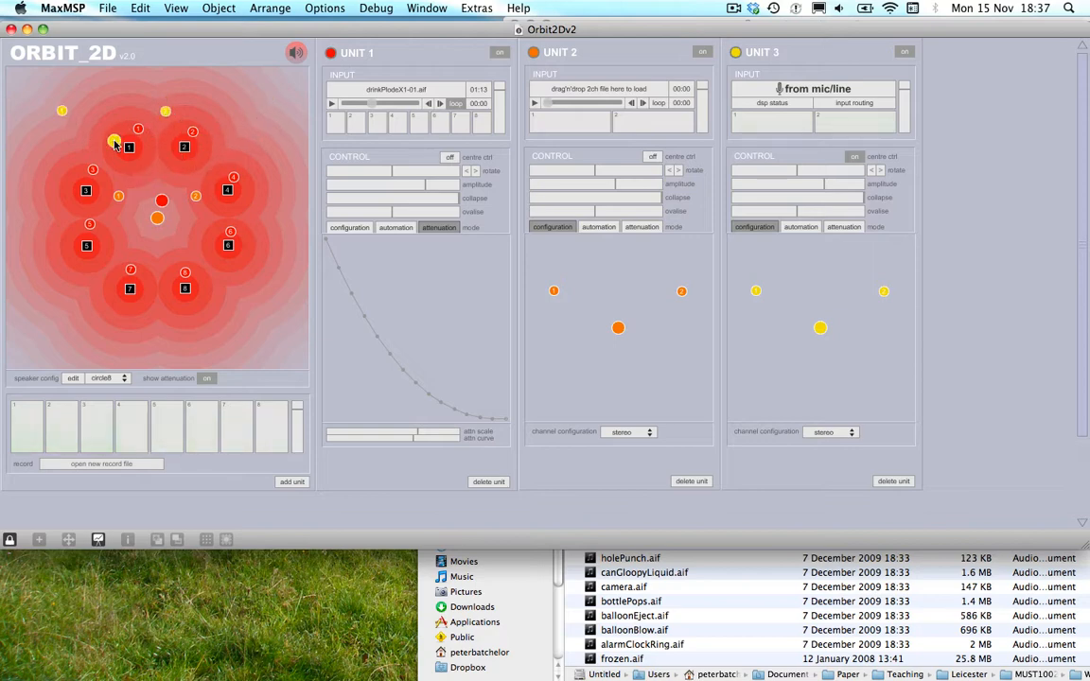
Add Unit 4 with 2 input channels and MSP as input source, and point to its routing instructions
click(299, 483)
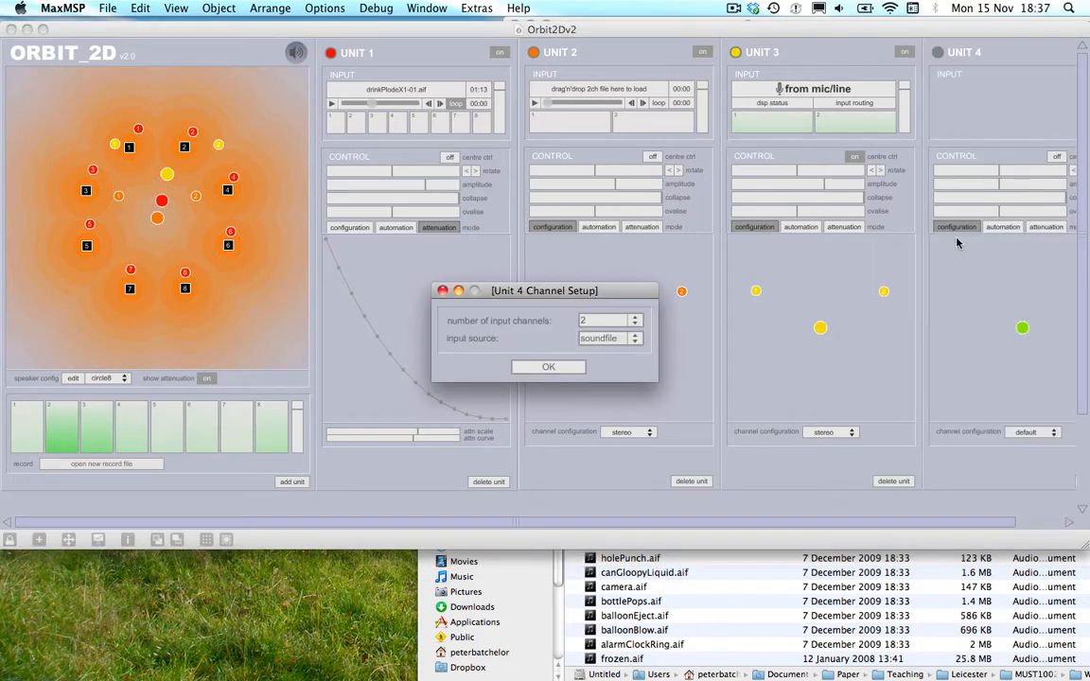
click(613, 338)
click(611, 379)
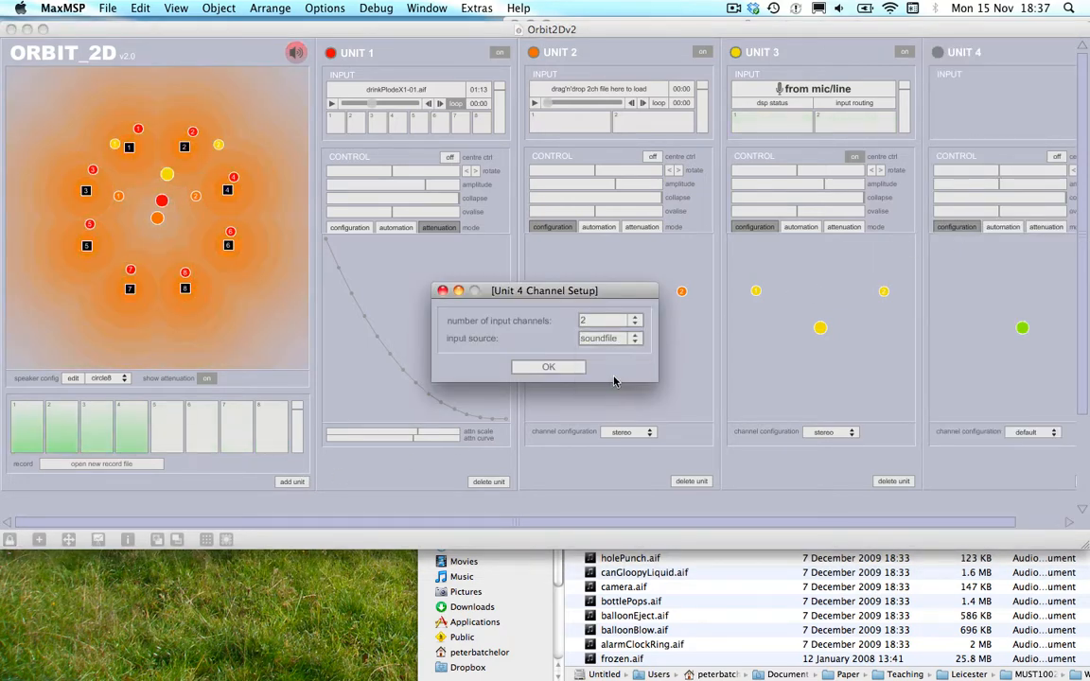
click(530, 371)
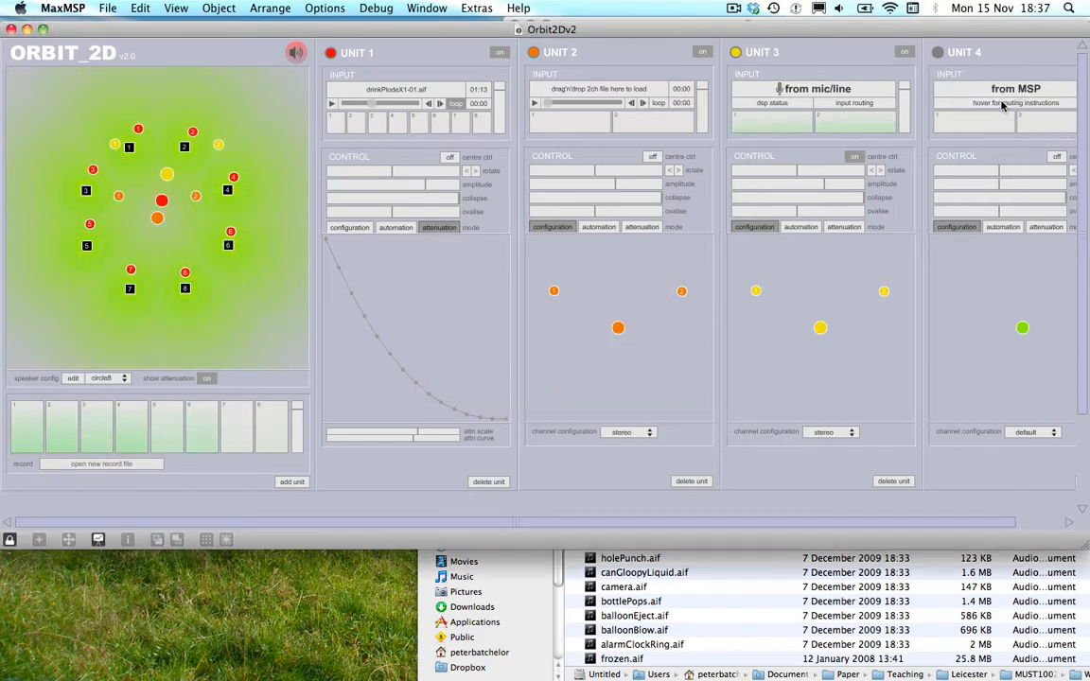
mouse_move(1002, 105)
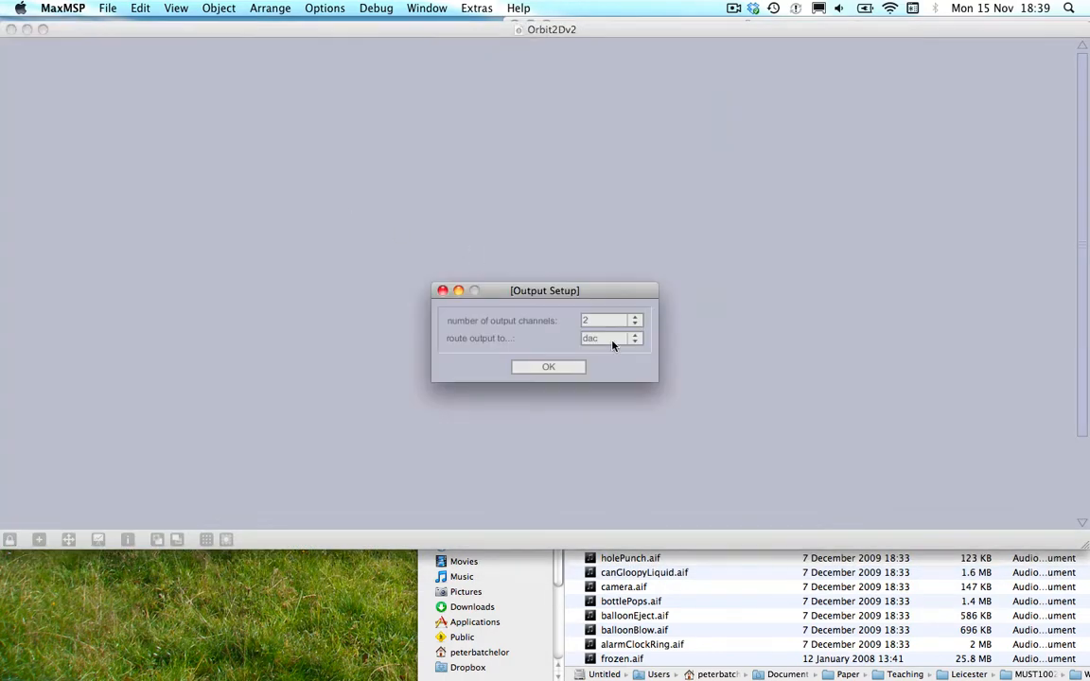
Set up 30 output channels routed to dac and give Unit 1 30 input channels with soundfile as input source
click(610, 326)
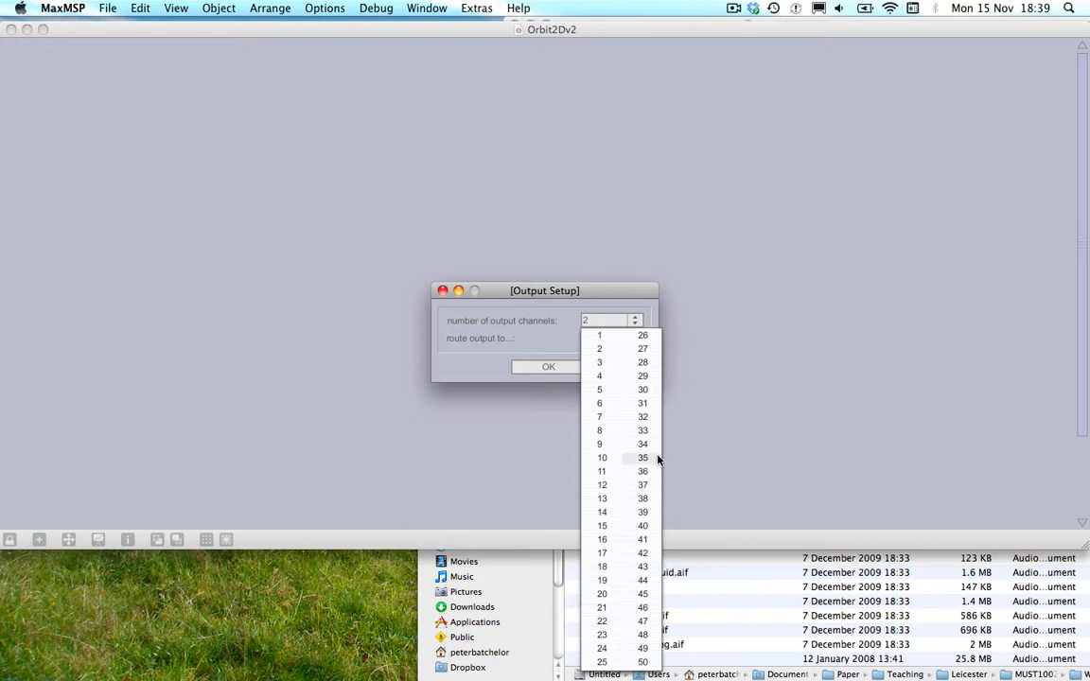
click(647, 389)
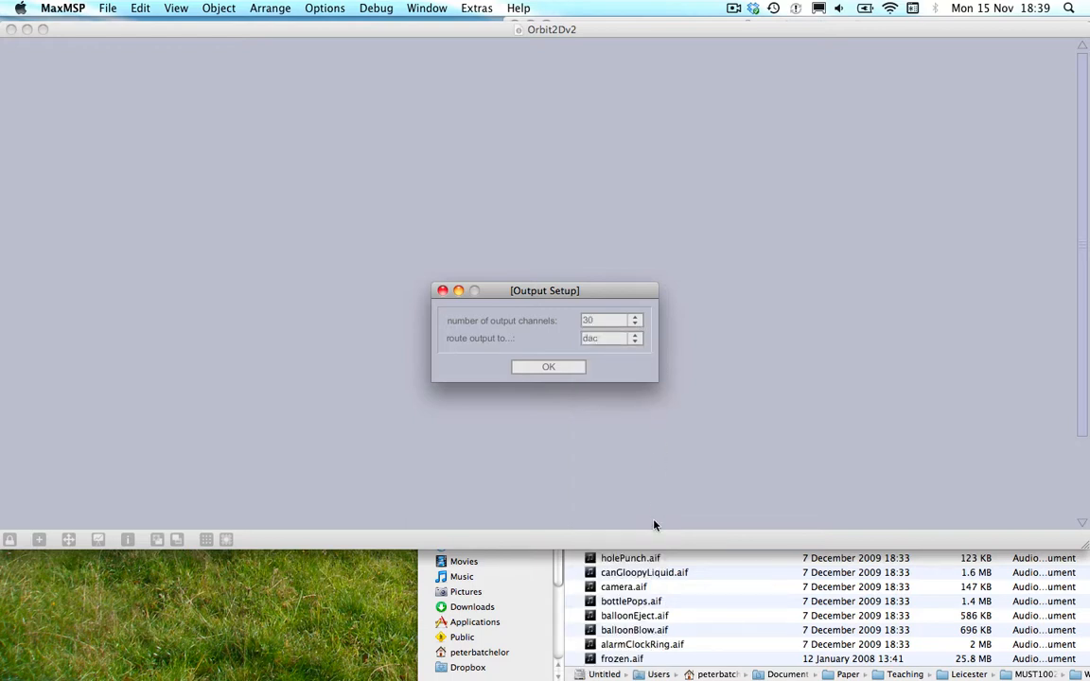
click(557, 369)
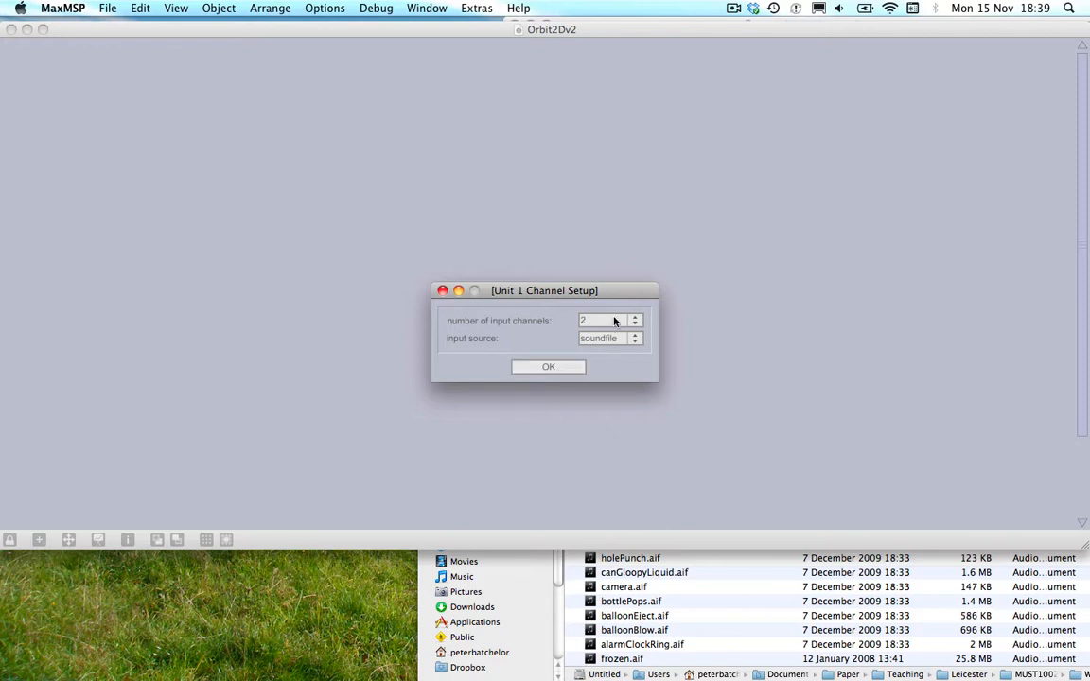
click(614, 322)
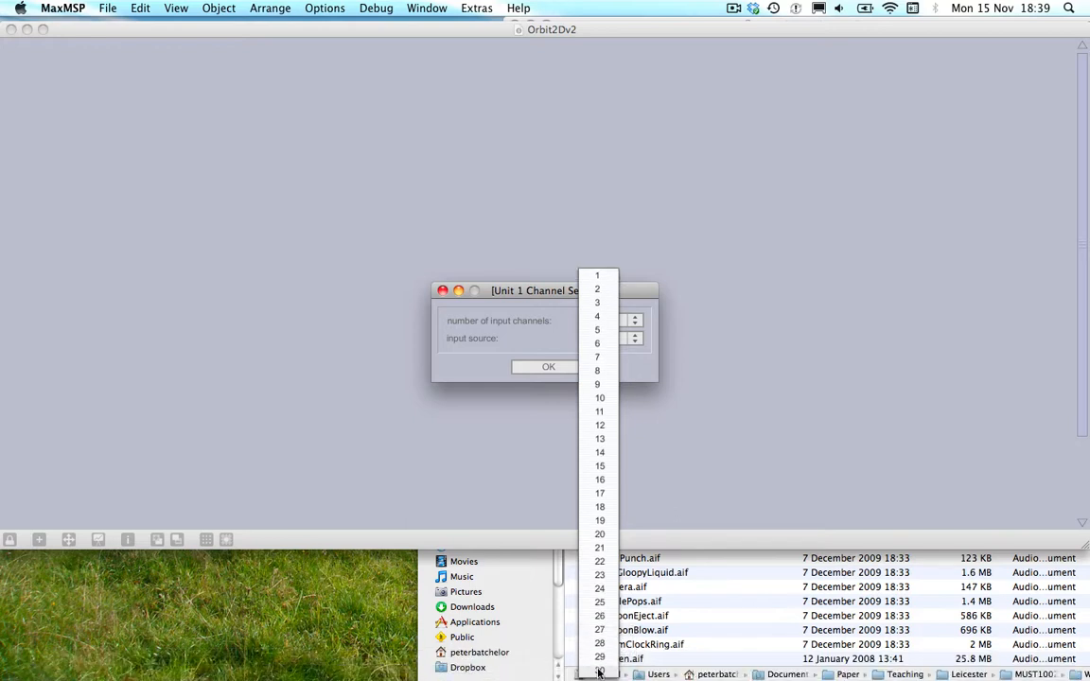
click(599, 671)
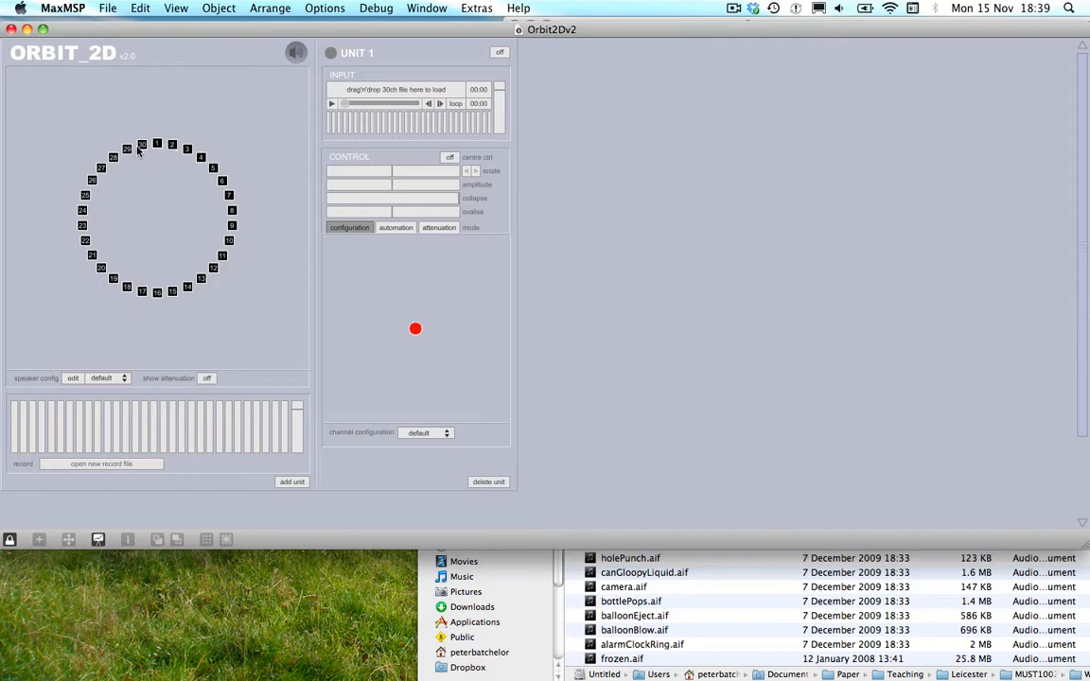
Set the speaker configuration to canvas and switch Unit 1 on
click(117, 382)
click(118, 401)
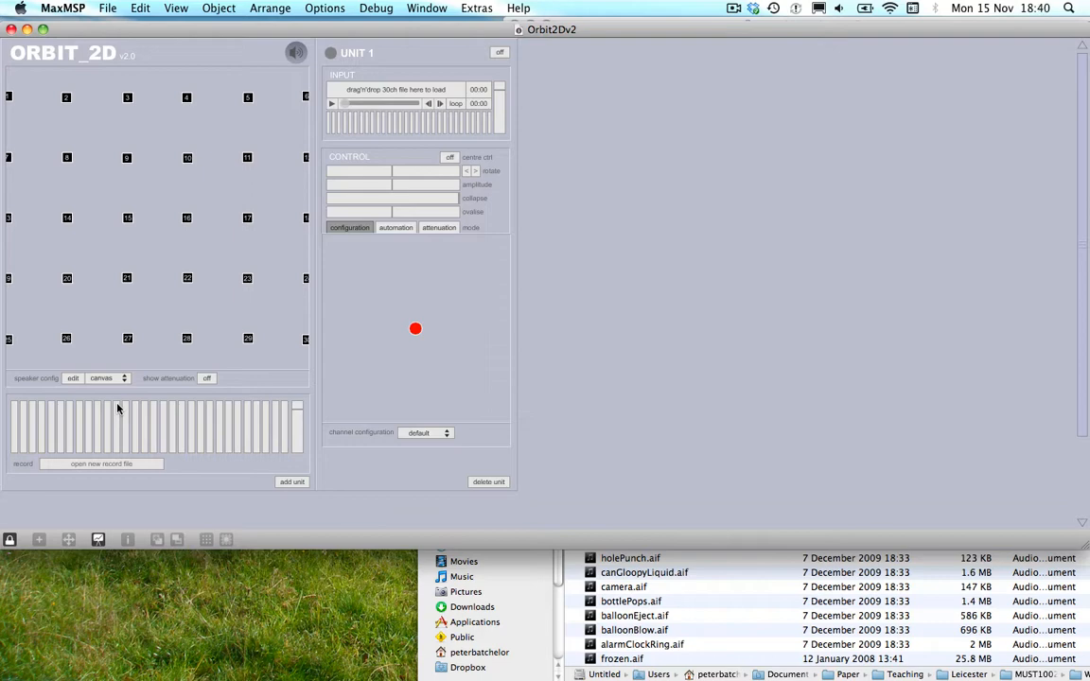
click(499, 53)
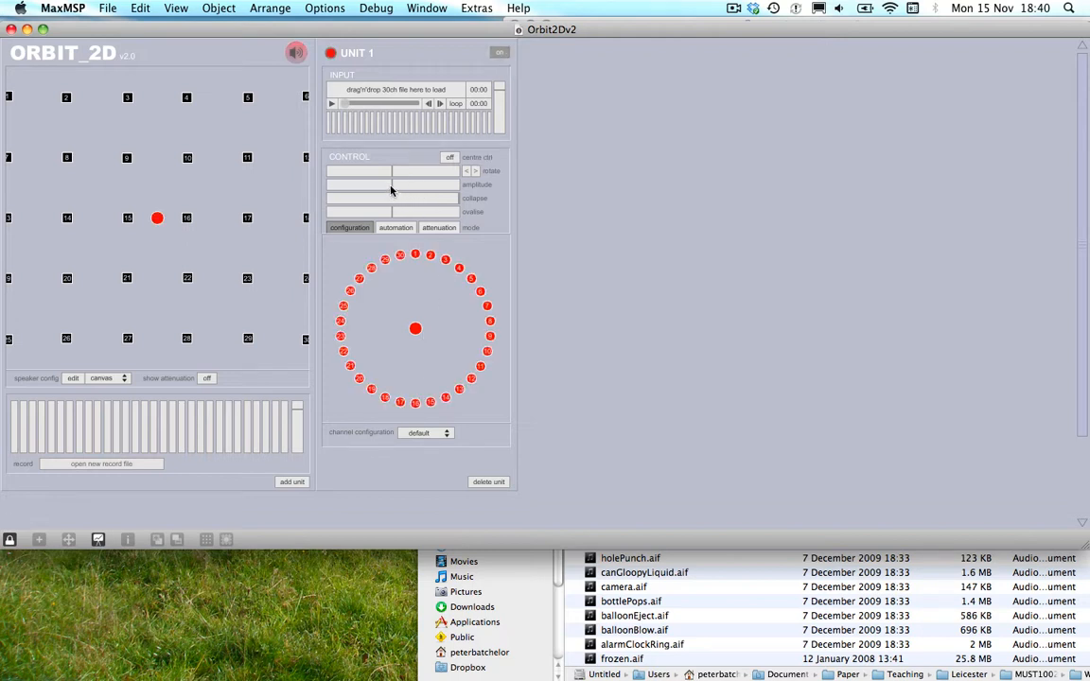
Set Unit 1's channel configuration to canvas and adjust its amplitude until the channels line up with the speaker grid
drag(390, 186, 437, 190)
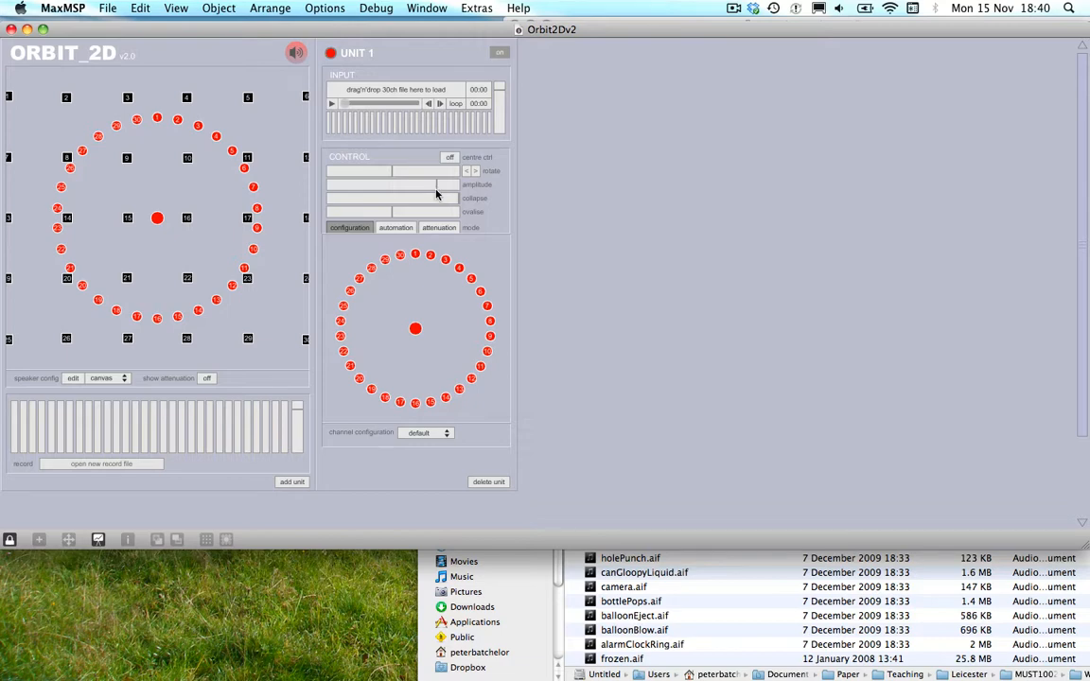
click(428, 434)
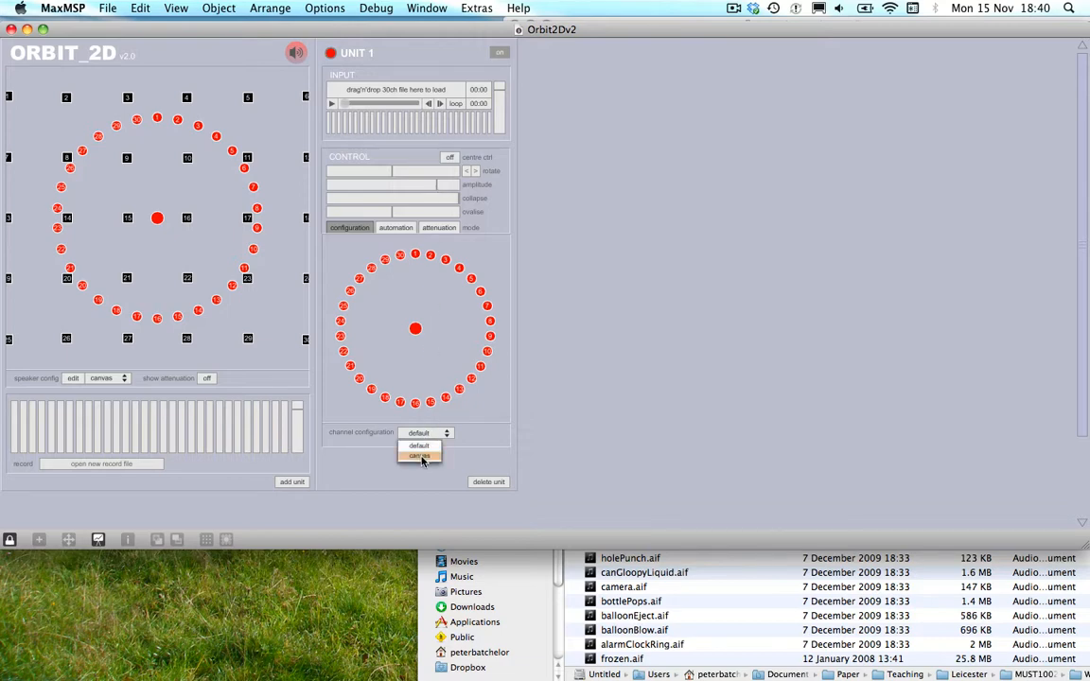
click(423, 452)
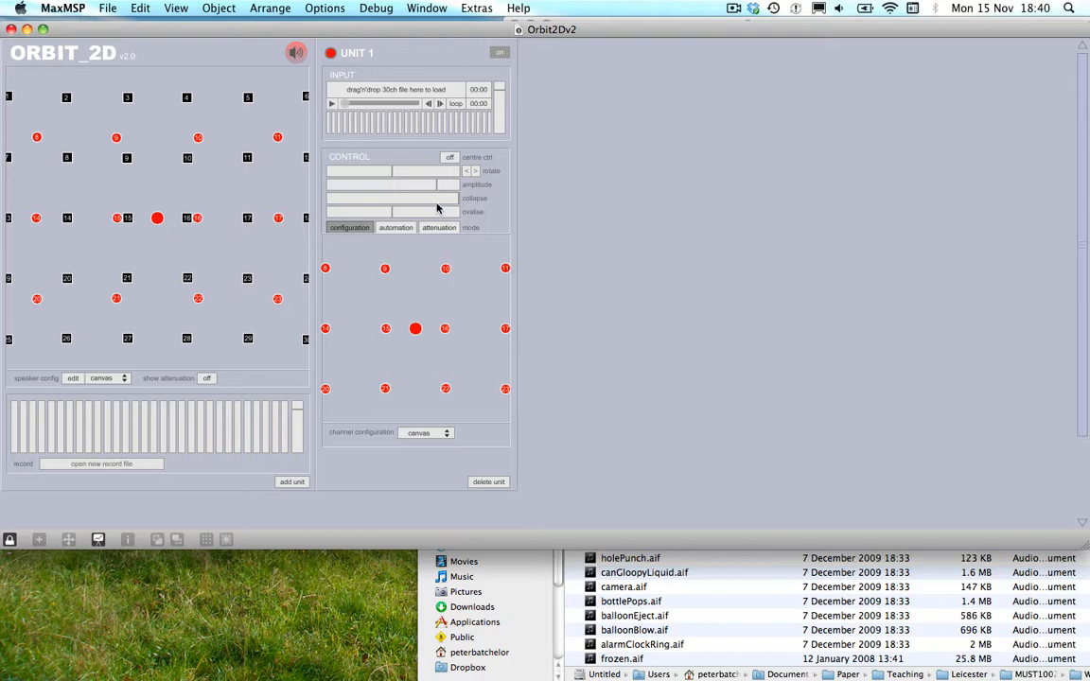
drag(437, 184, 425, 186)
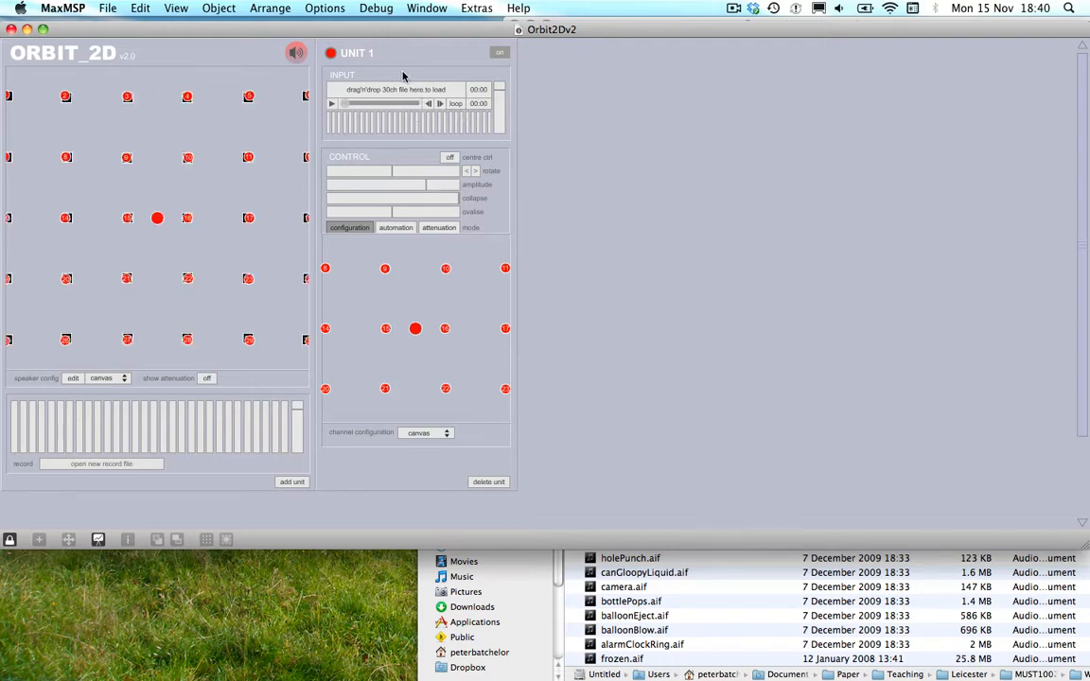
Rotate Unit 1's channel grid slightly clockwise relative to the speakers
click(412, 171)
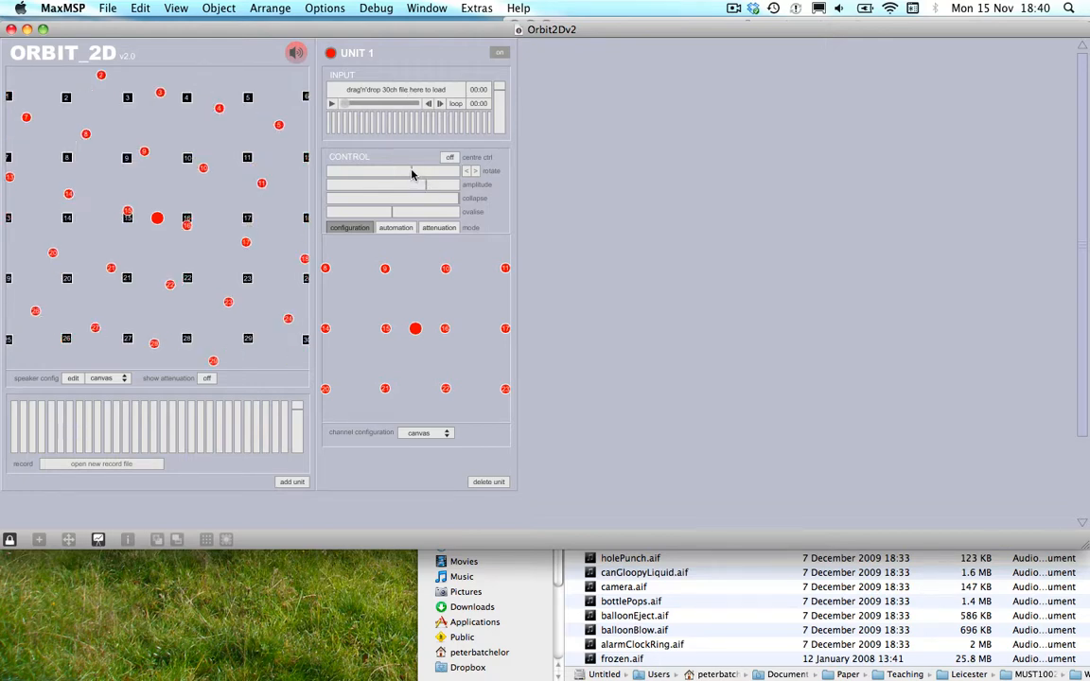